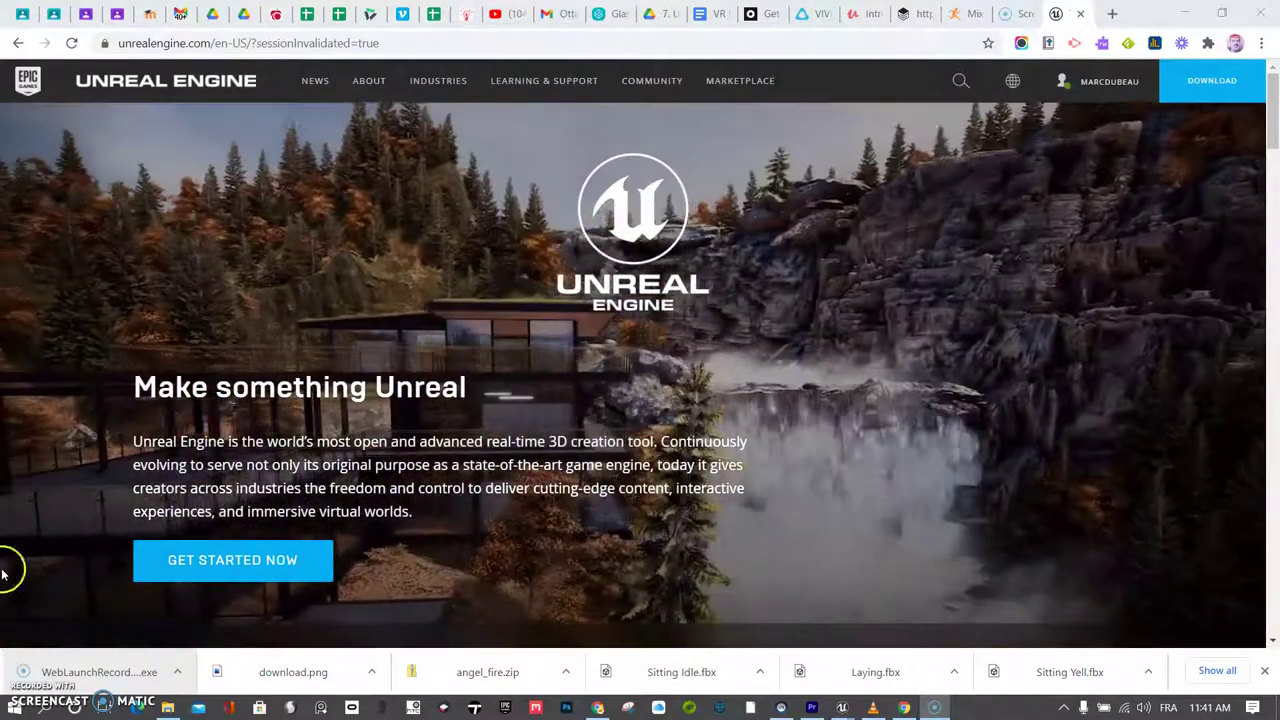
# Step: Switch to the Trainyard project in Unreal Editor, dismiss its open settings list, and return to the Unreal Engine website in Chrome
pyautogui.moveTo(843, 708)
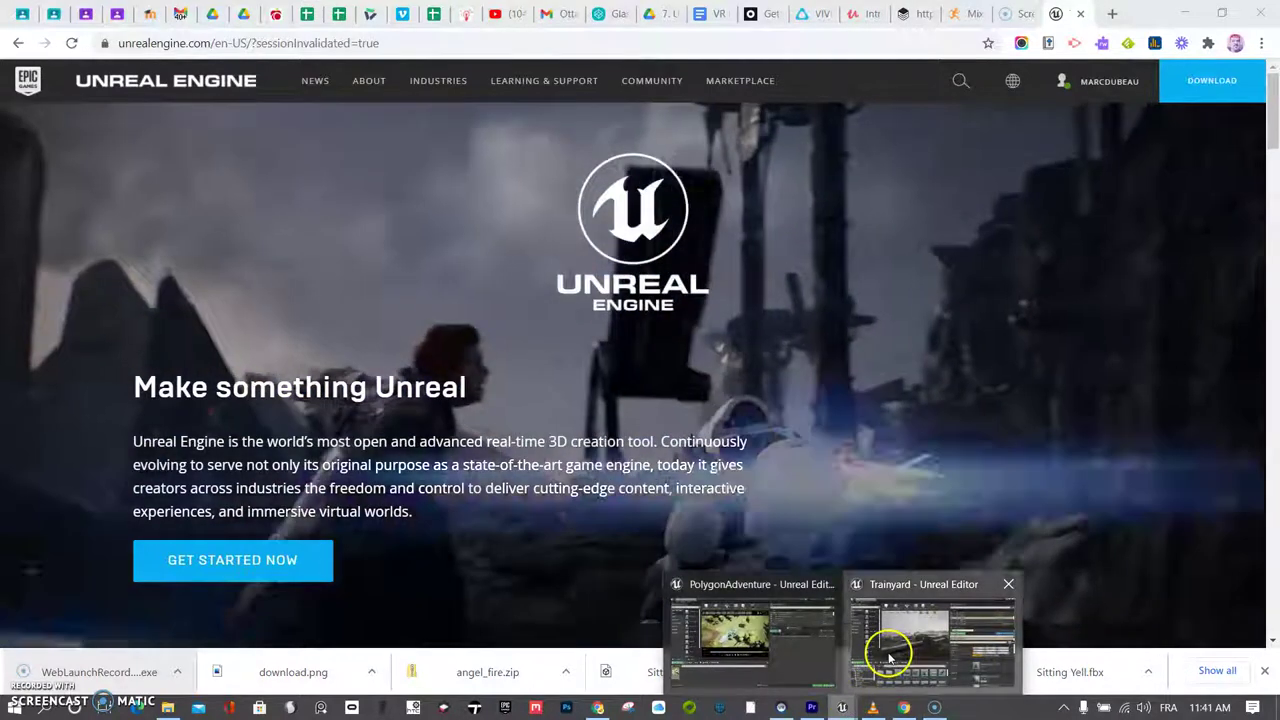
pyautogui.click(889, 651)
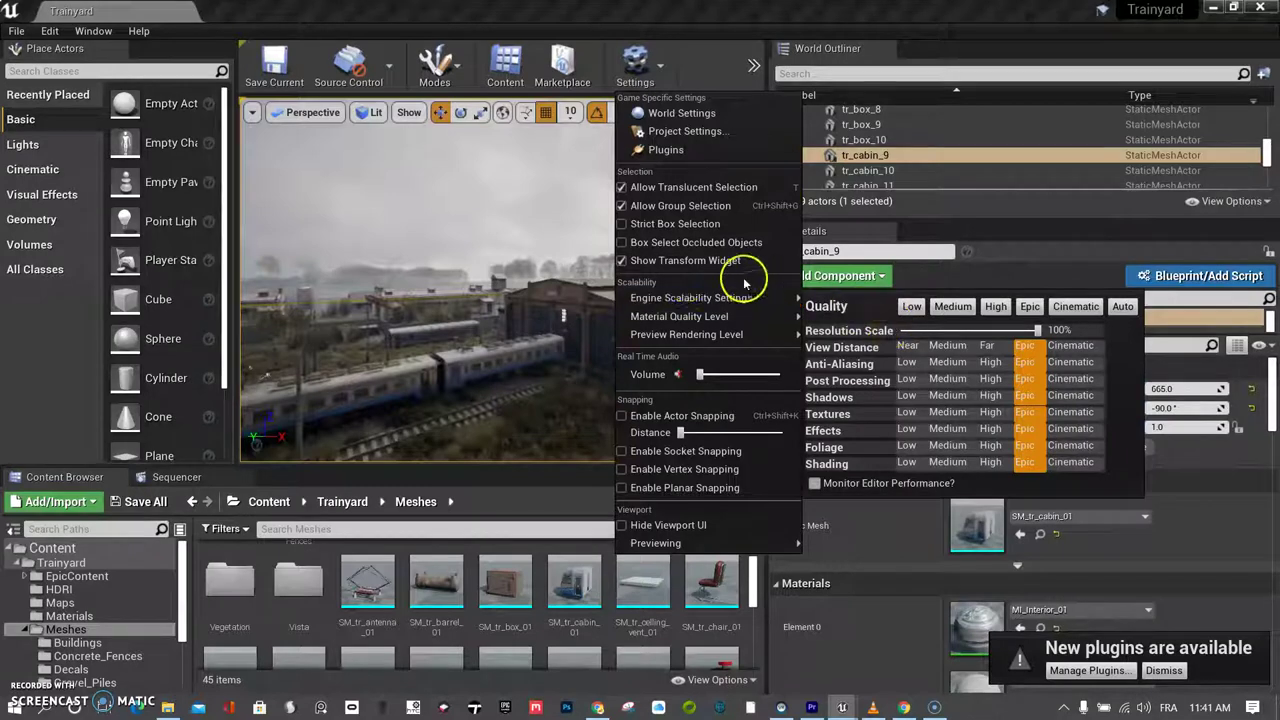
pyautogui.click(596, 228)
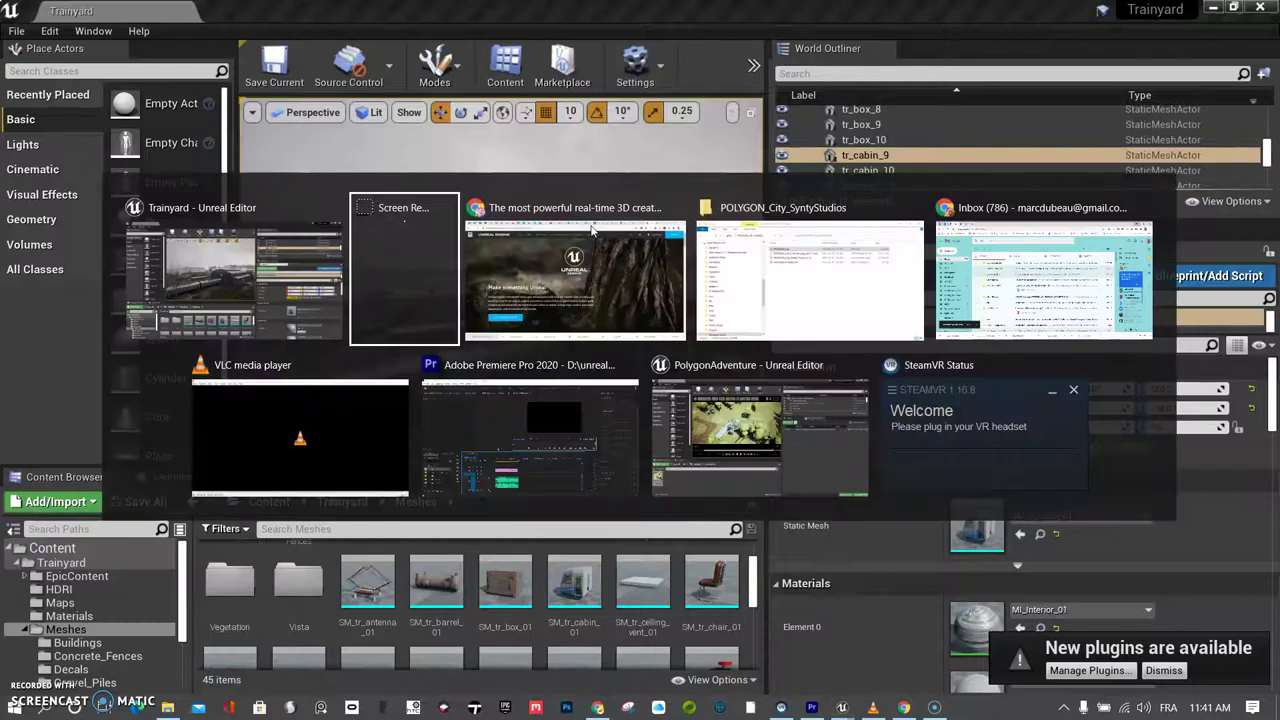
pyautogui.click(591, 228)
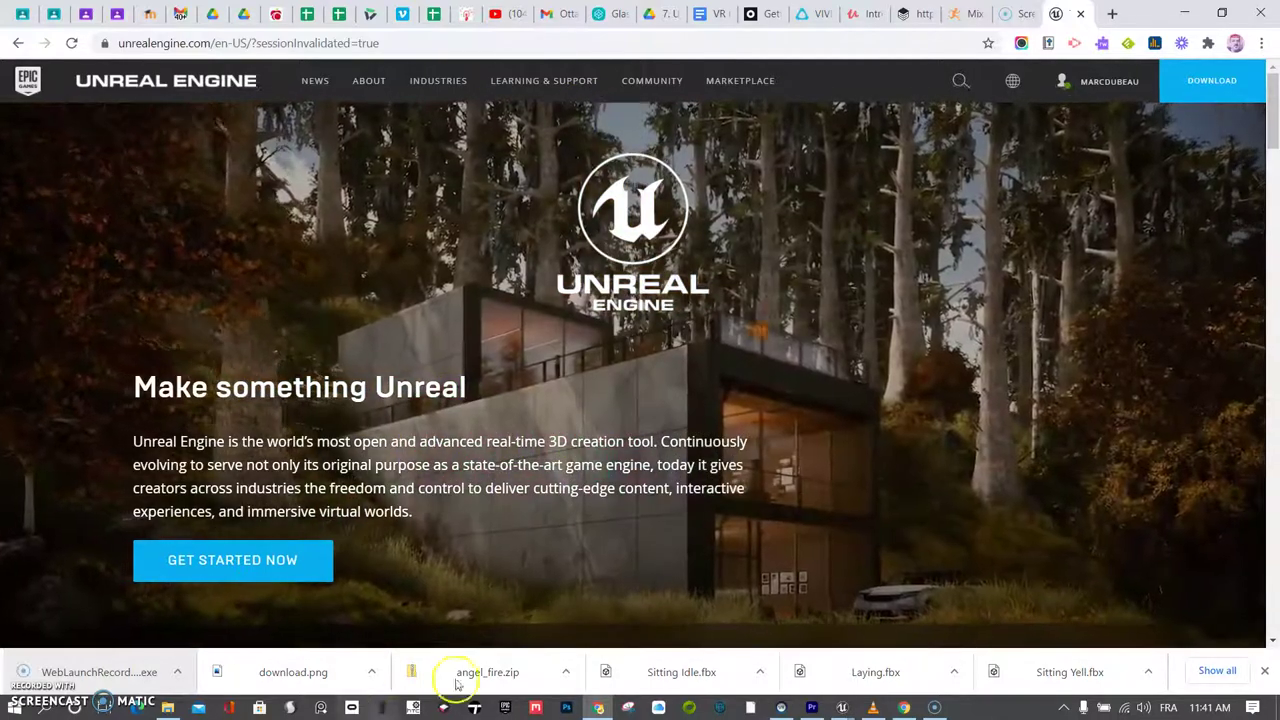
# Step: Switch to the Epic Games Launcher and browse the Marketplace's Permanently Free Collection
pyautogui.click(511, 709)
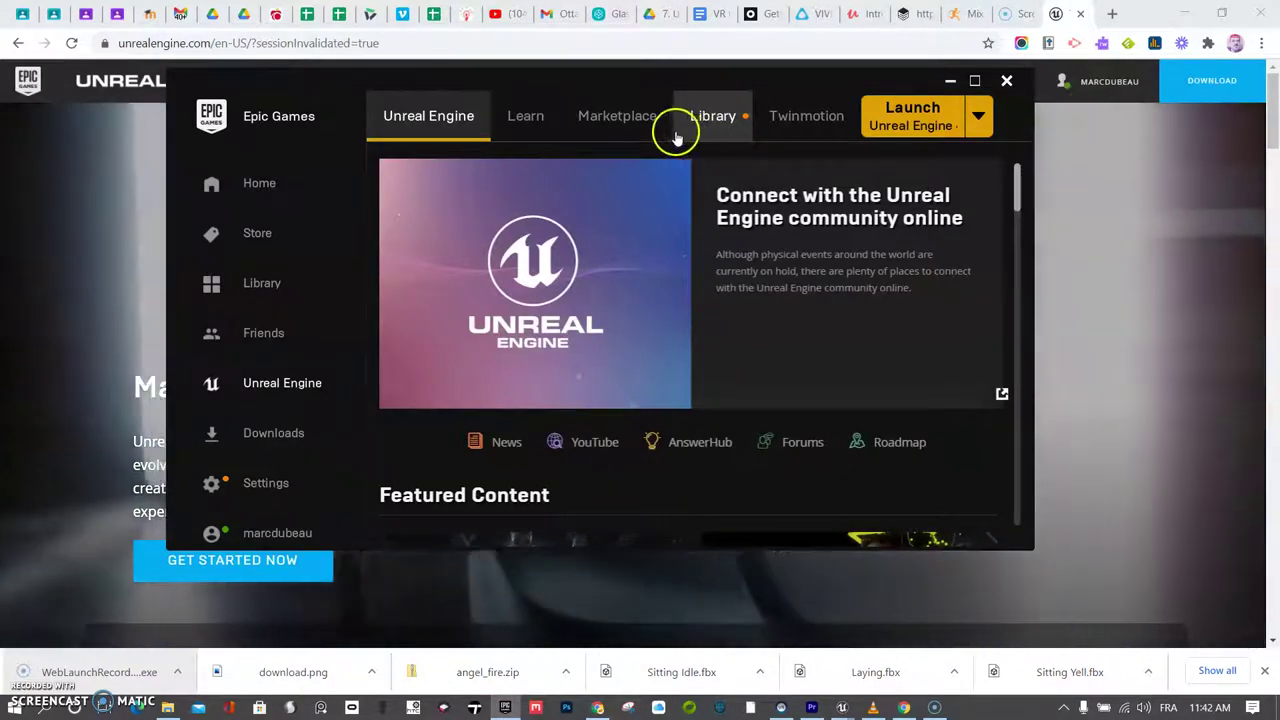
pyautogui.click(633, 127)
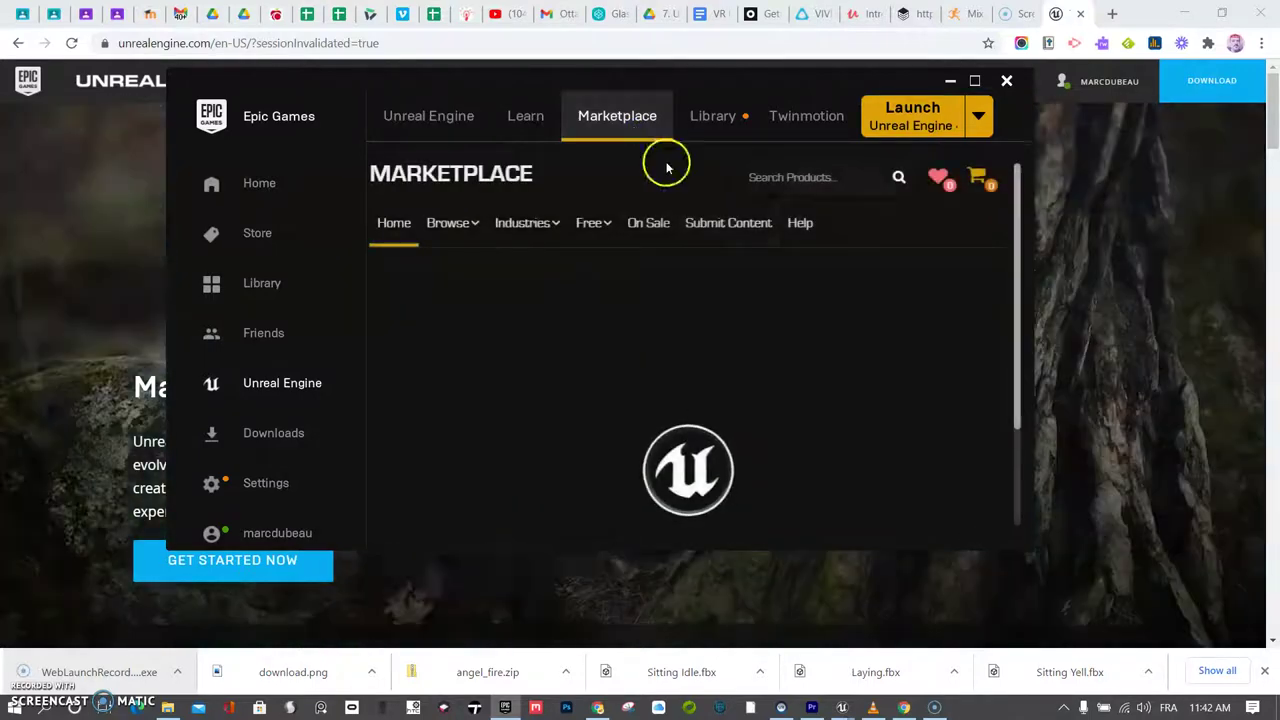
pyautogui.click(611, 225)
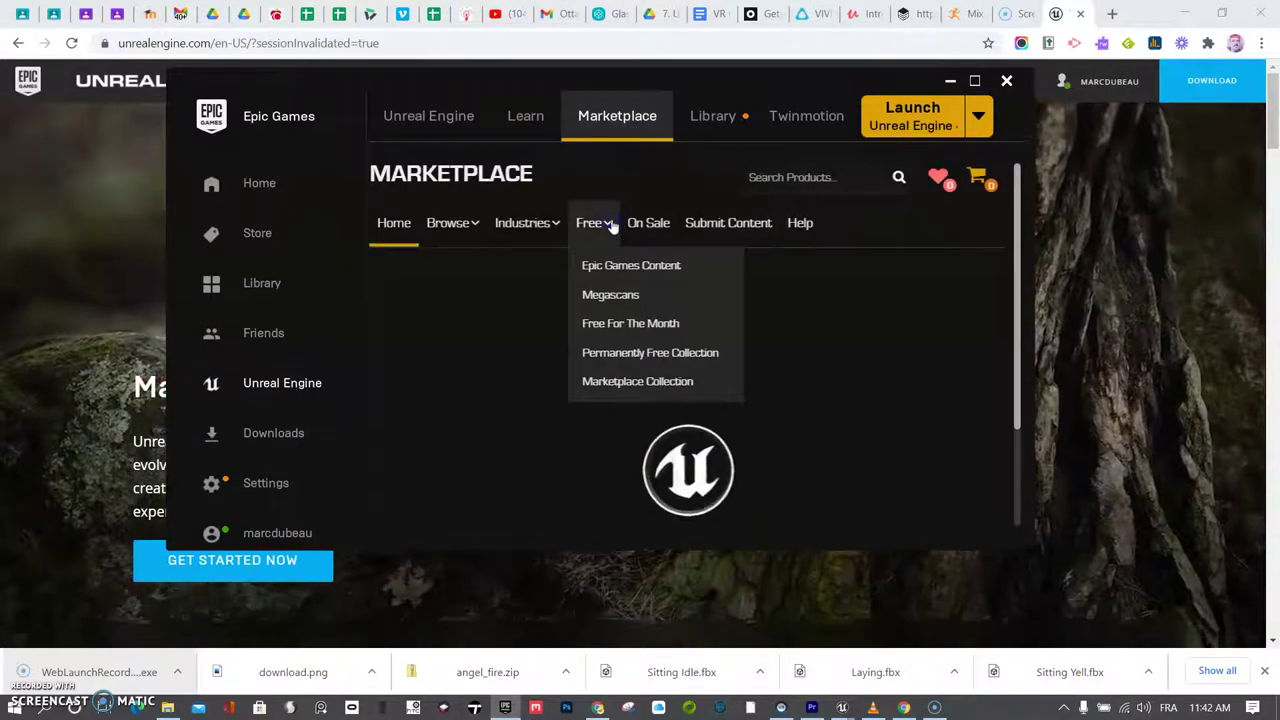
pyautogui.click(650, 366)
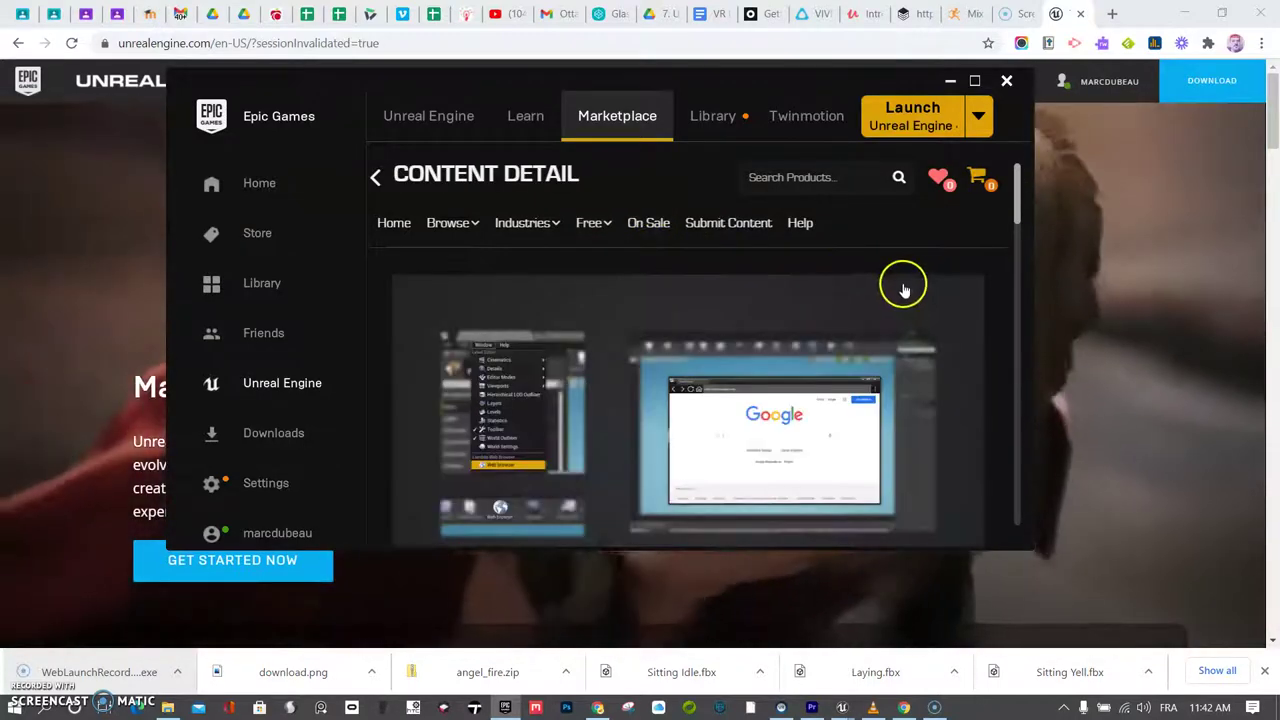
pyautogui.moveTo(585, 243)
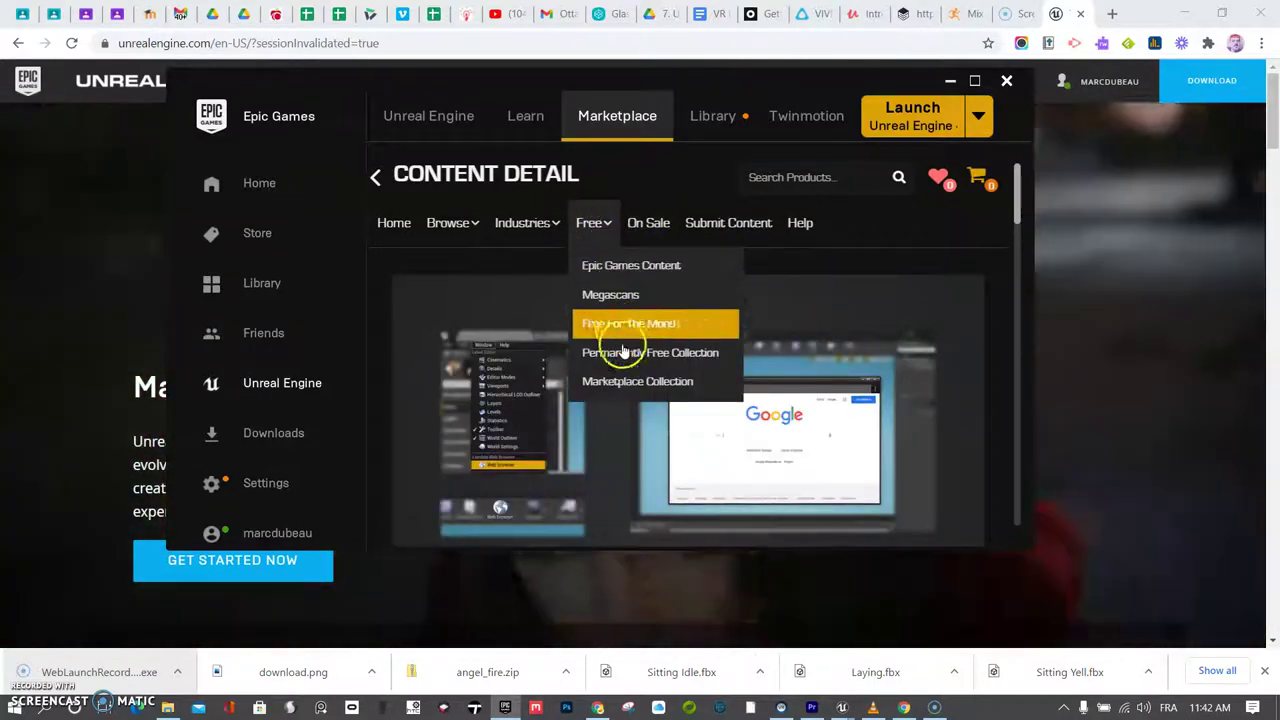
pyautogui.click(628, 356)
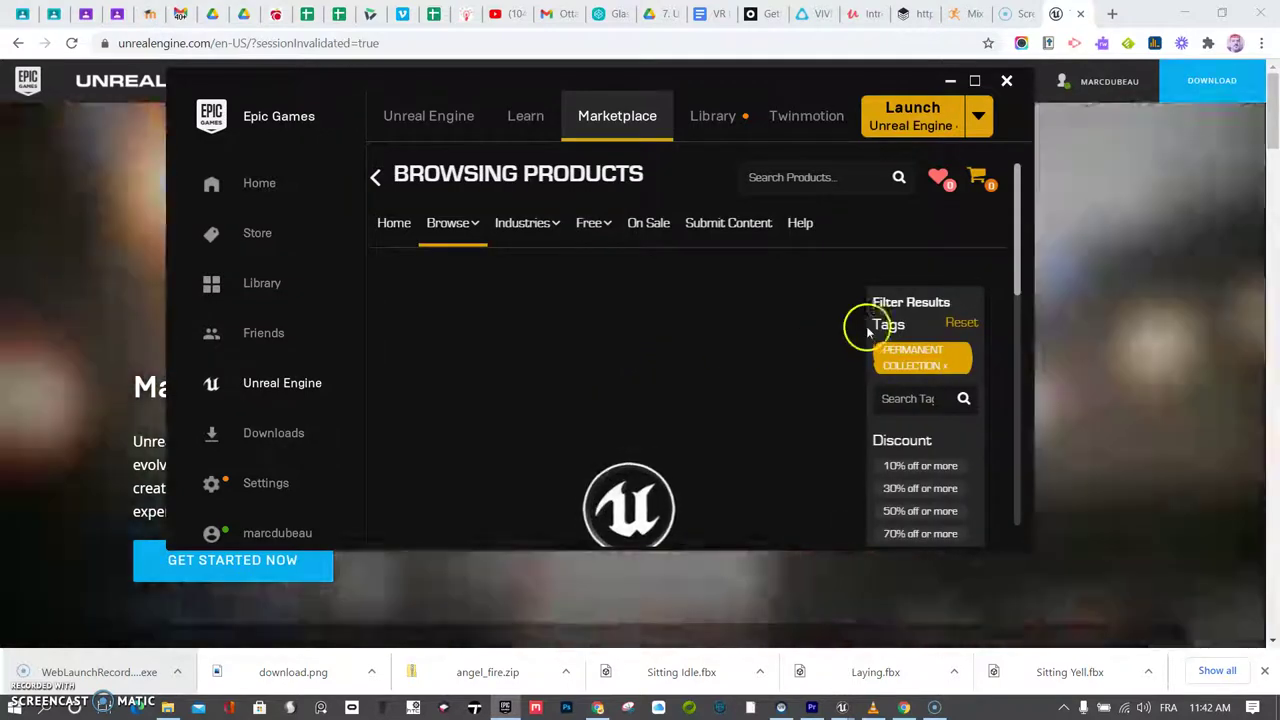
pyautogui.click(901, 395)
pyautogui.moveTo(724, 317); pyautogui.dragTo(604, 244)
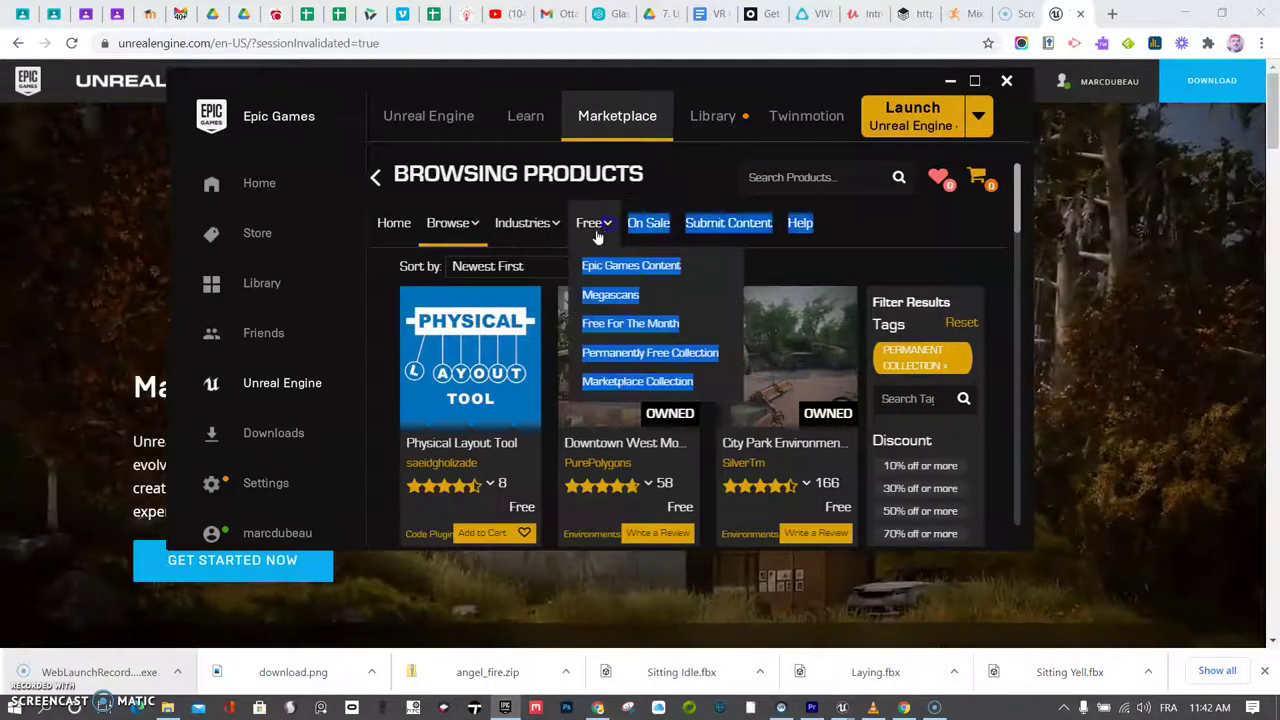
# Step: Show the free products, switch to the free Marketplace Collection, and maximize the launcher window
pyautogui.click(608, 237)
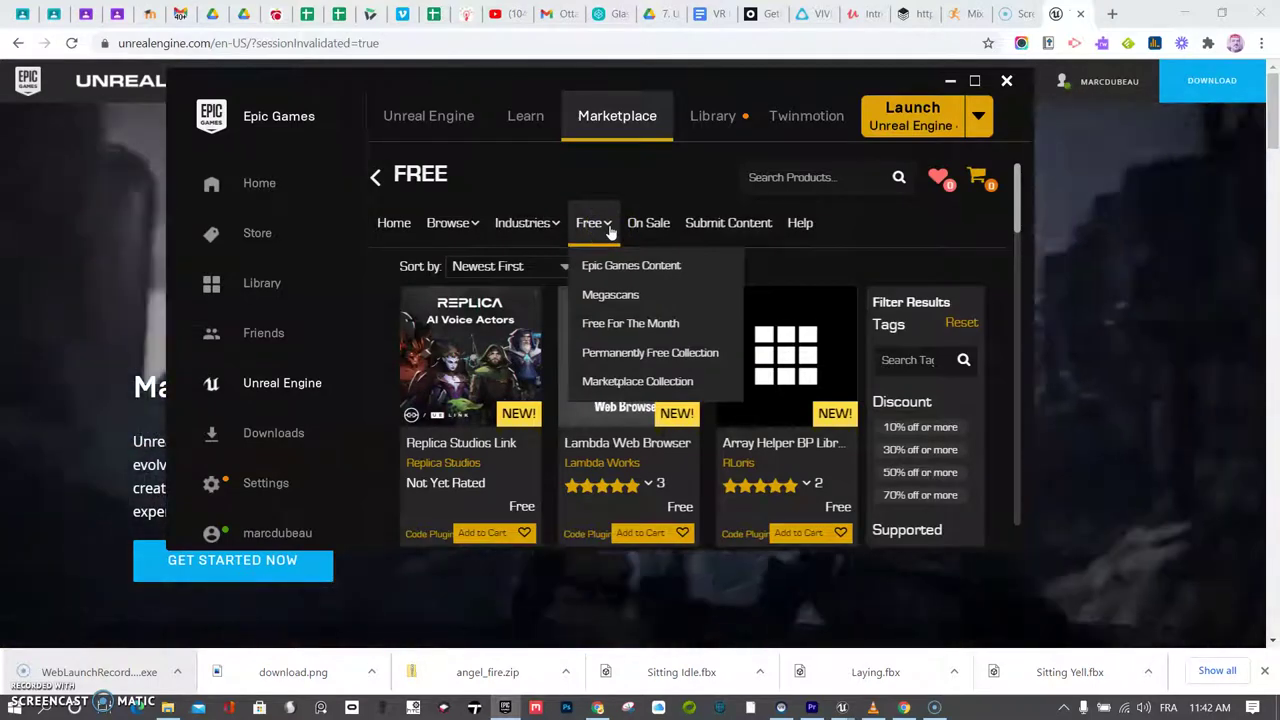
pyautogui.click(639, 327)
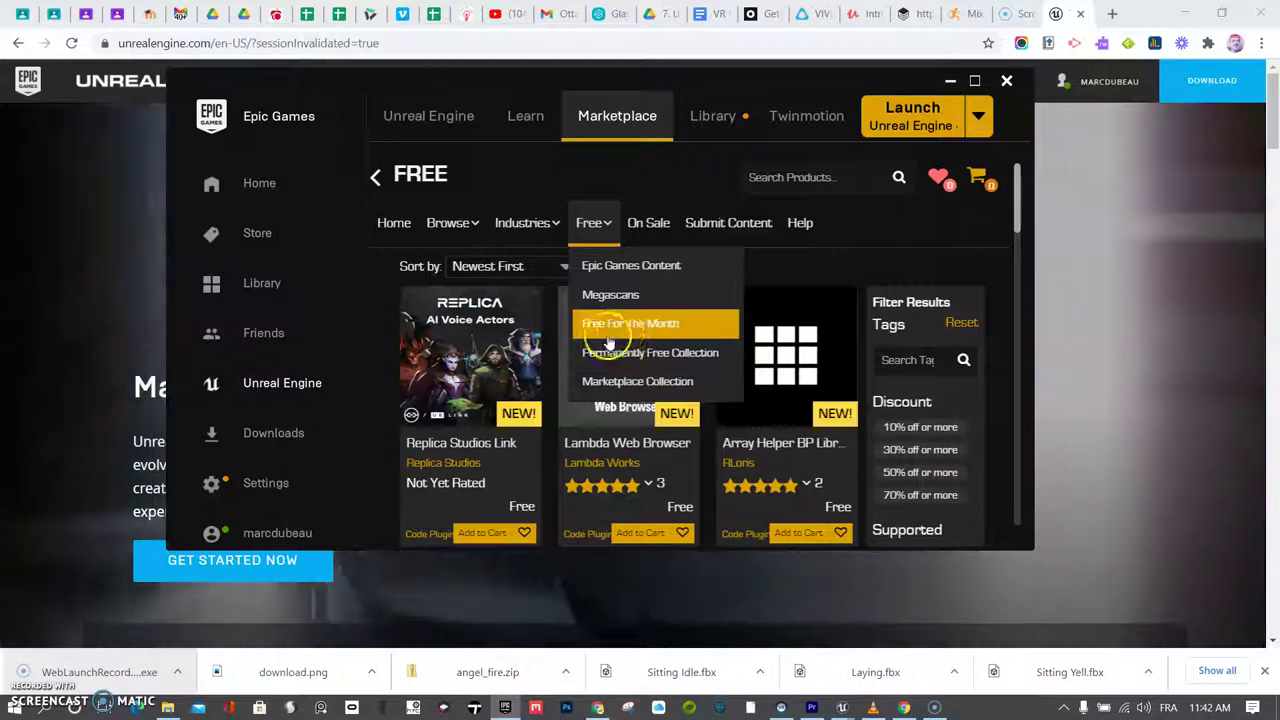
pyautogui.click(631, 337)
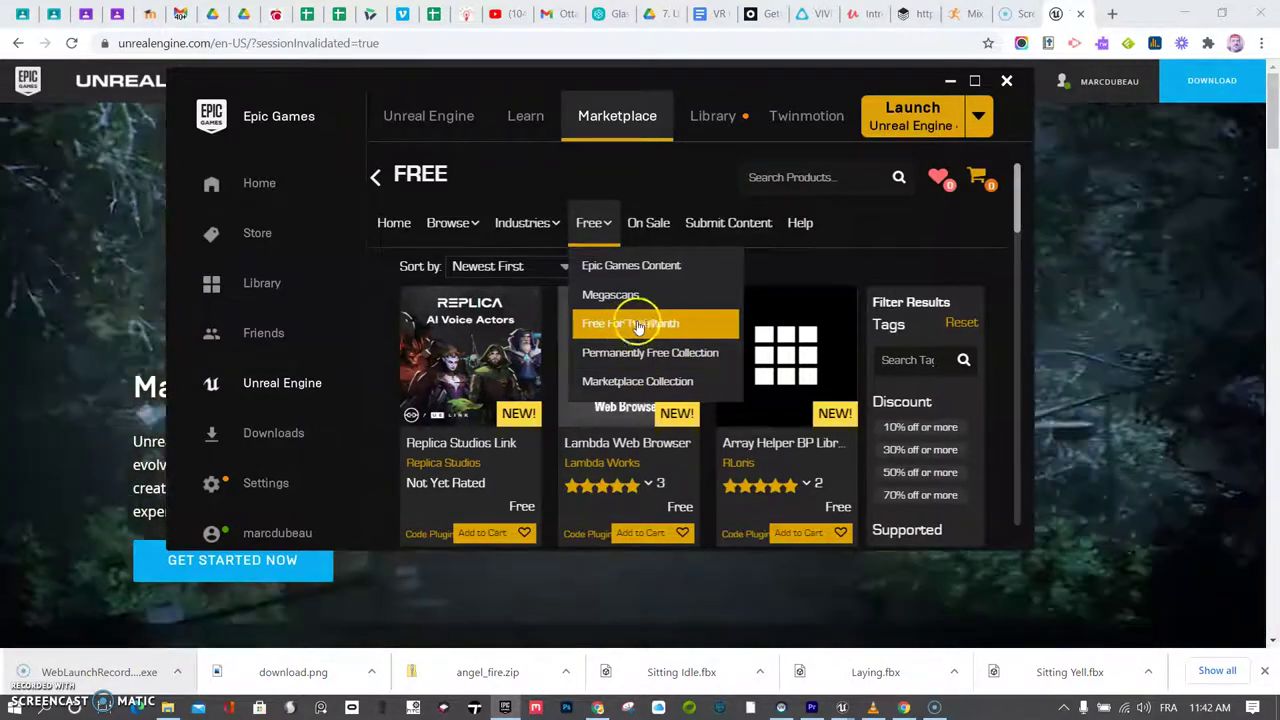
pyautogui.click(652, 352)
pyautogui.click(643, 382)
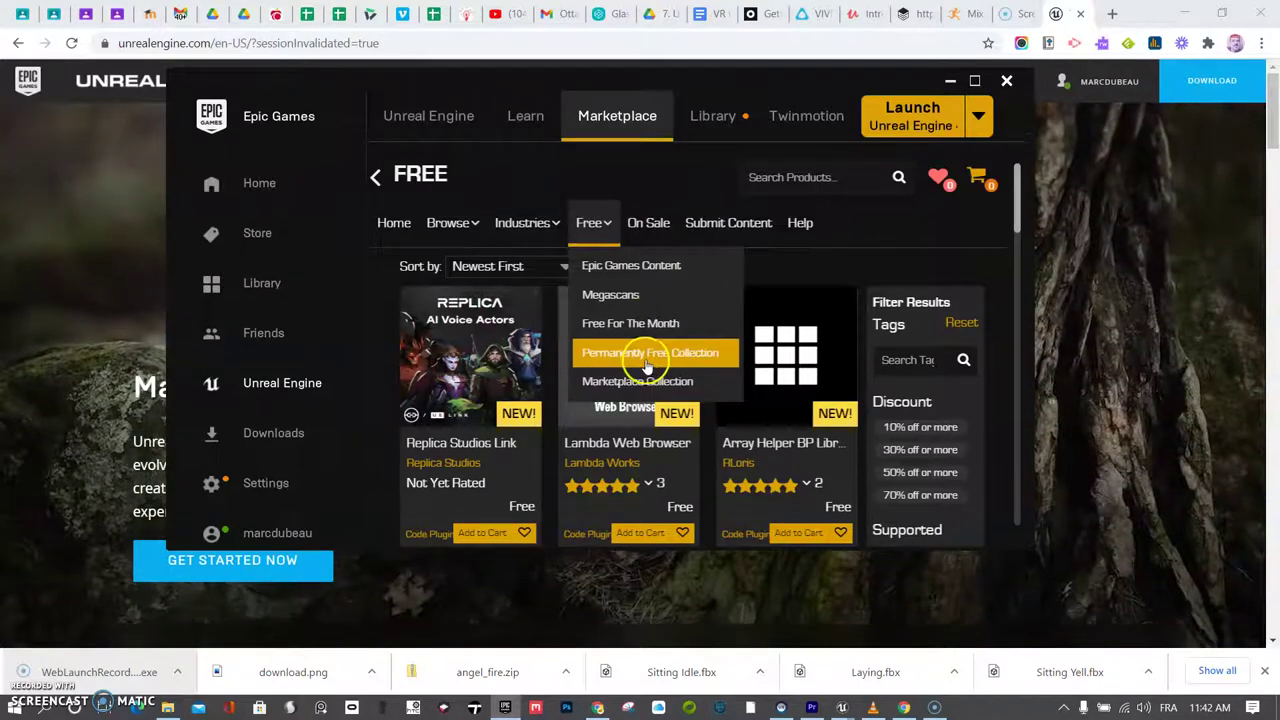
pyautogui.click(643, 385)
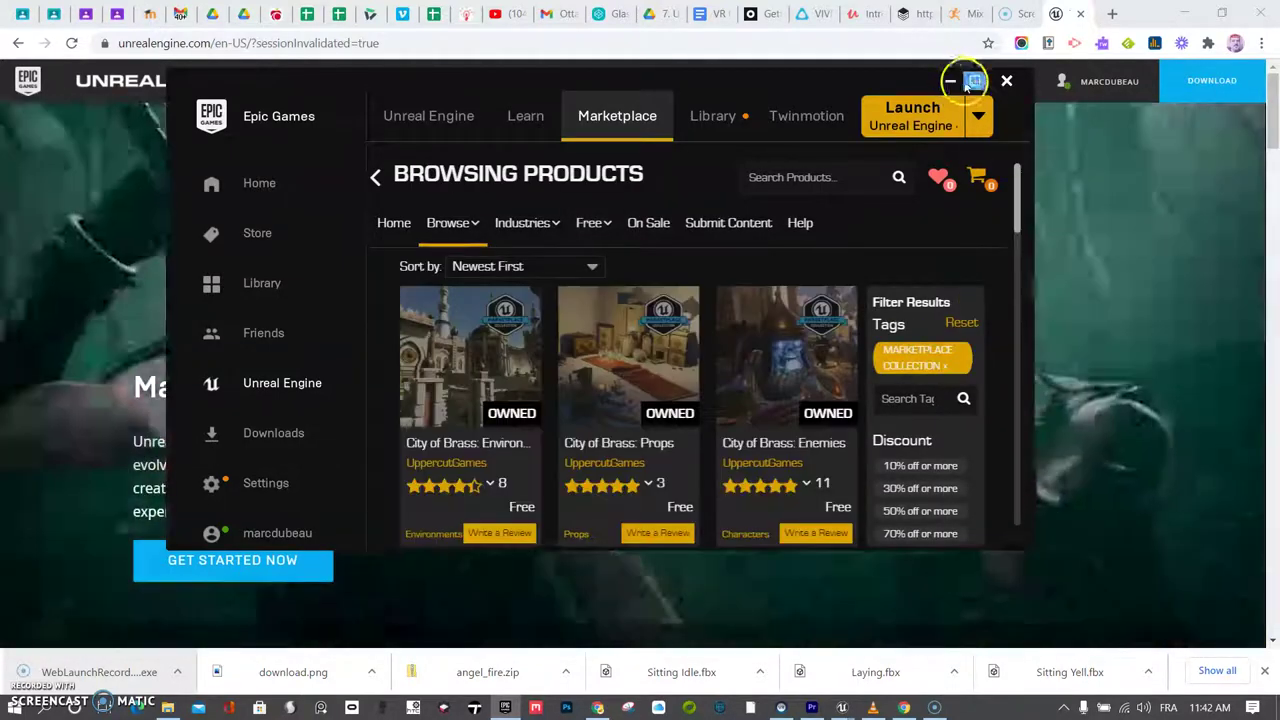
pyautogui.click(973, 80)
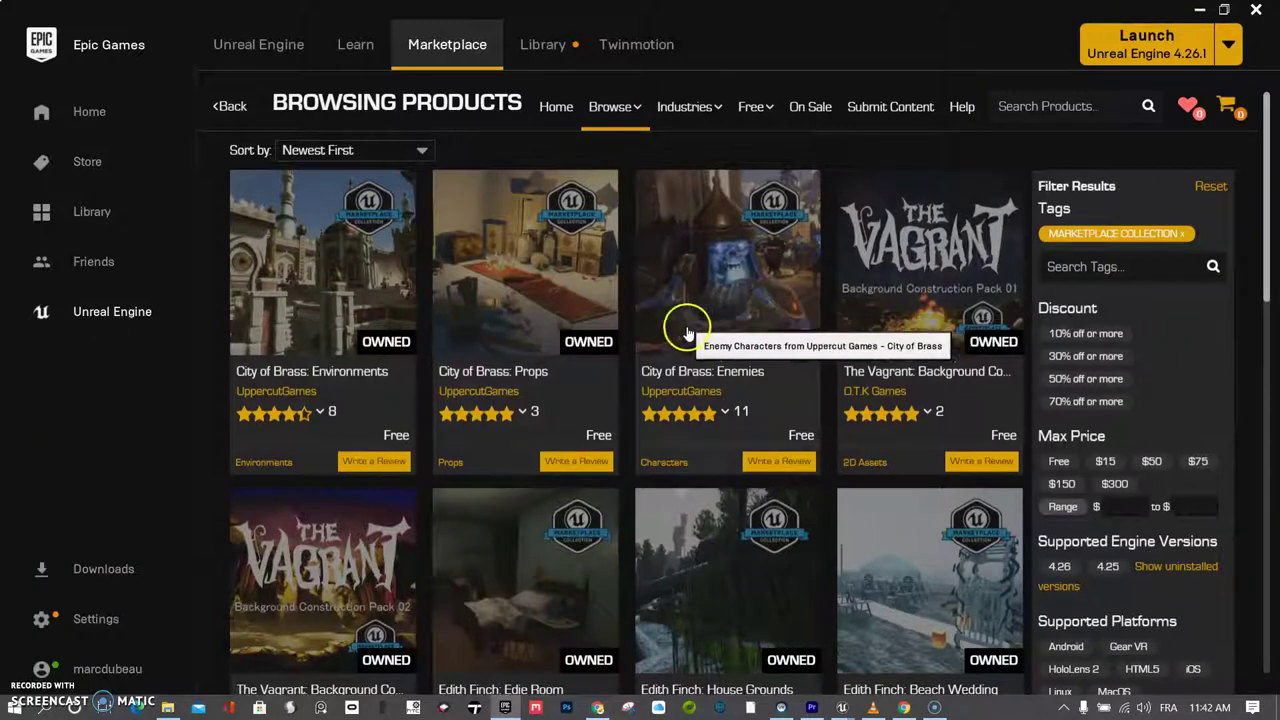
# Step: Look through the Marketplace Collection's asset packs and open the details of The Vagrant: Background Construction Pack 02
pyautogui.scroll(-1, 680, 360)
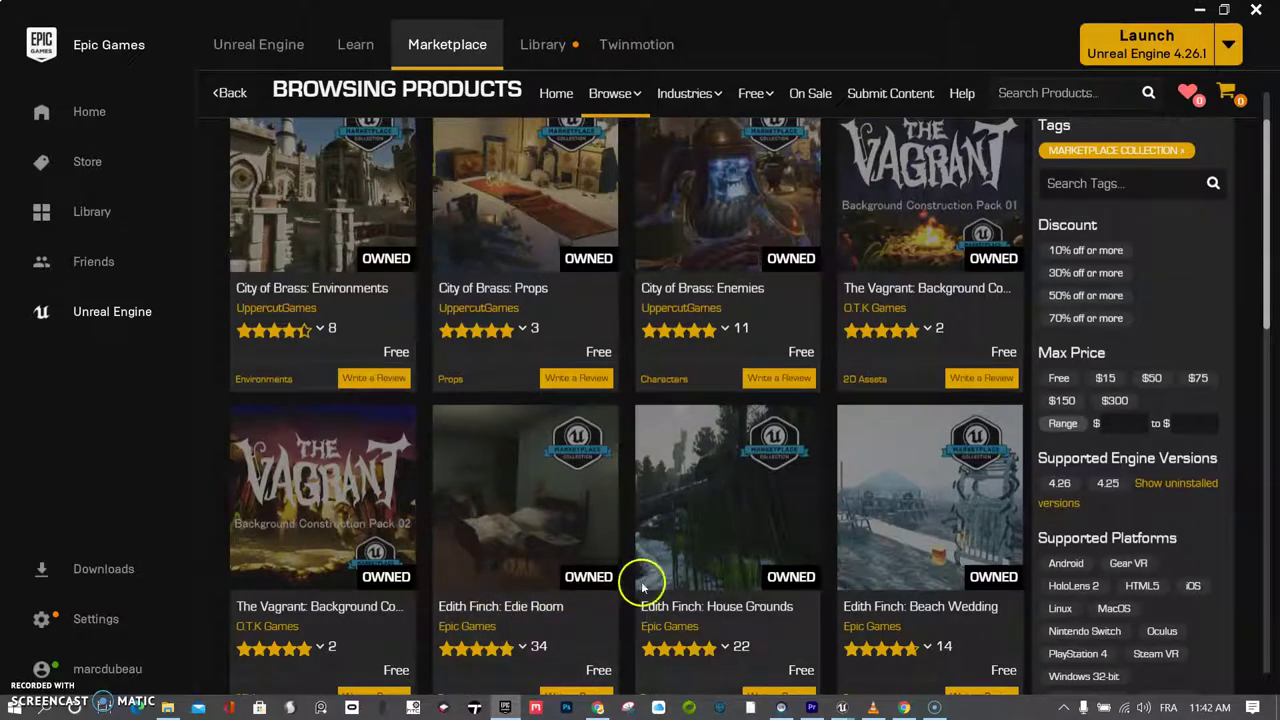
pyautogui.moveTo(696, 537)
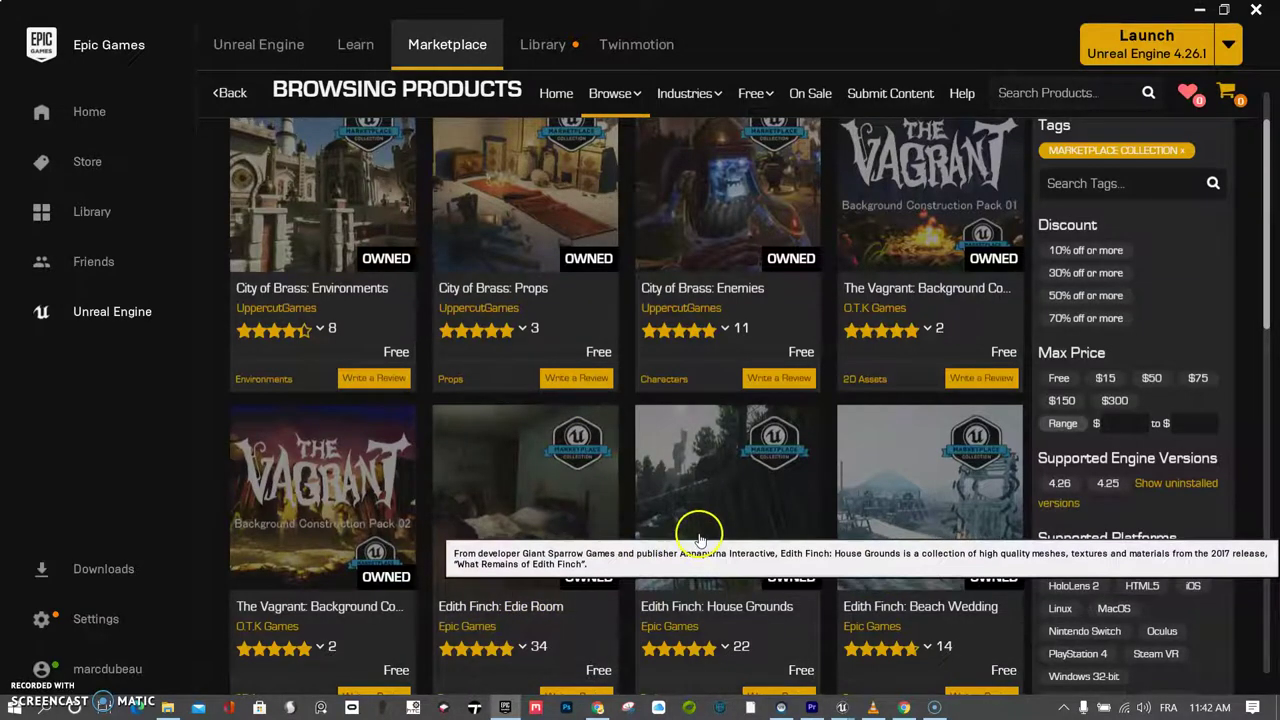
pyautogui.scroll(-1, 699, 545)
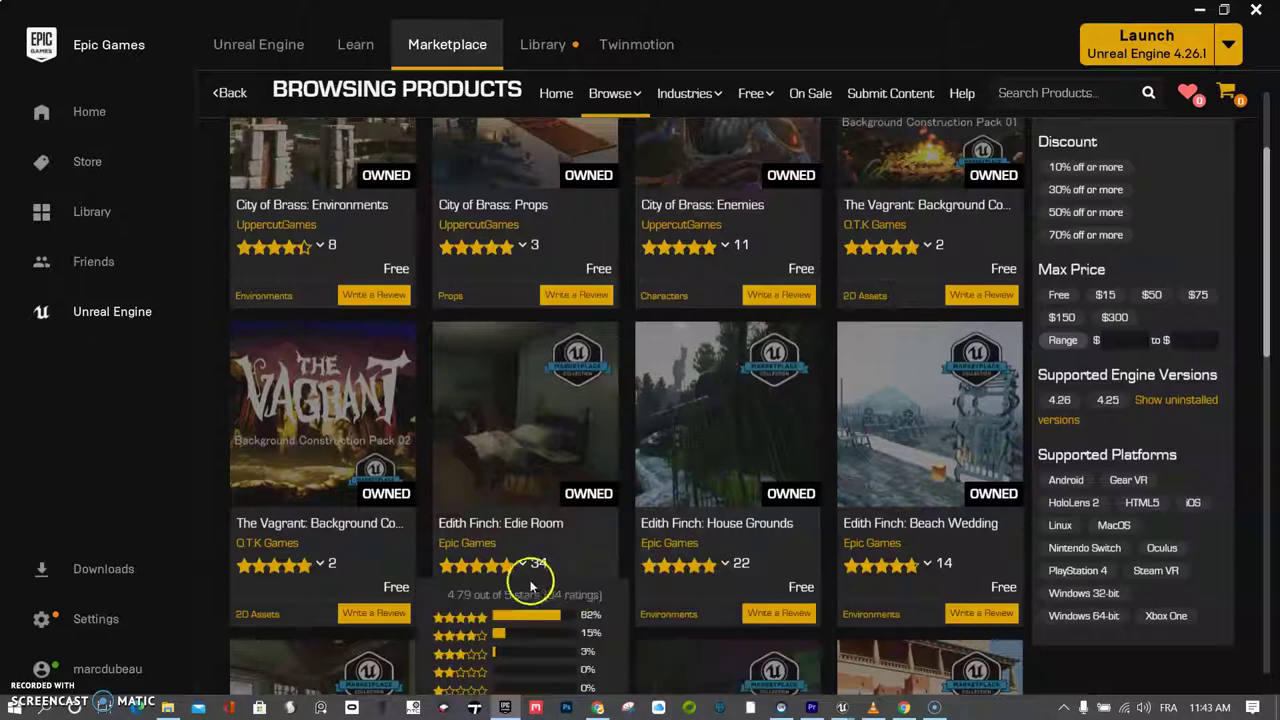
pyautogui.scroll(2, 594, 514)
pyautogui.moveTo(514, 526)
pyautogui.scroll(-1, 563, 558)
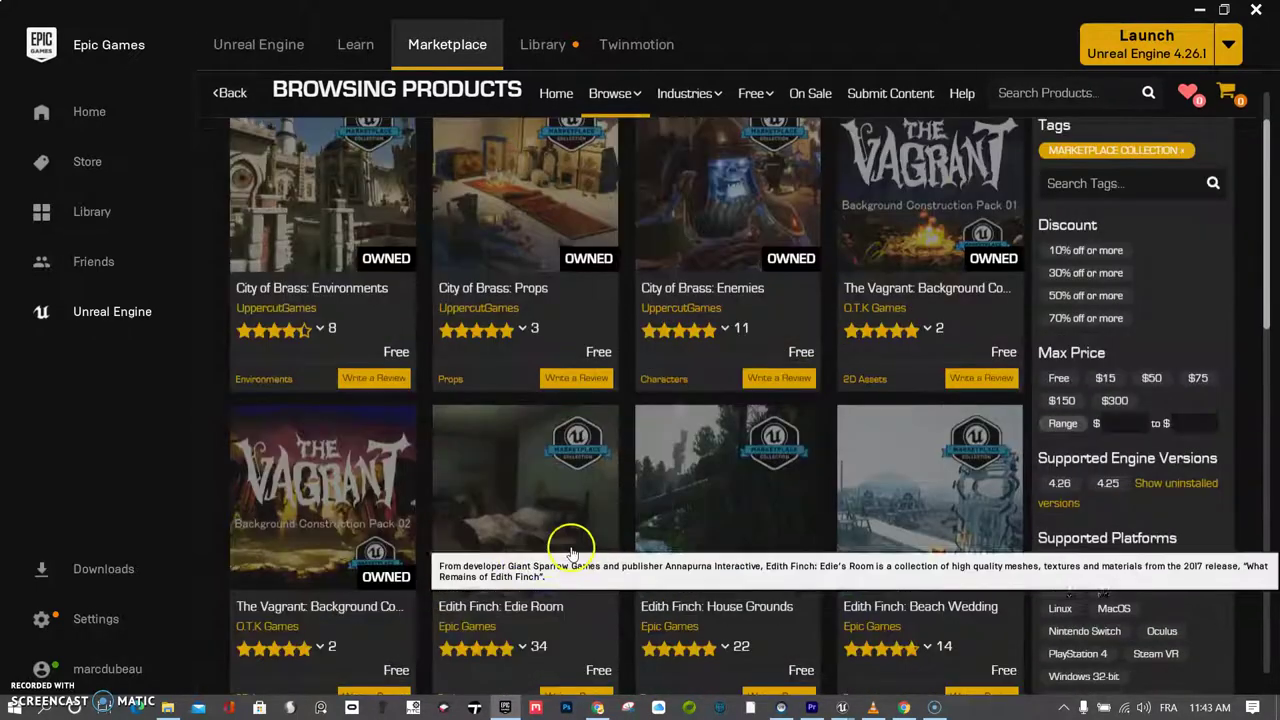
pyautogui.click(355, 486)
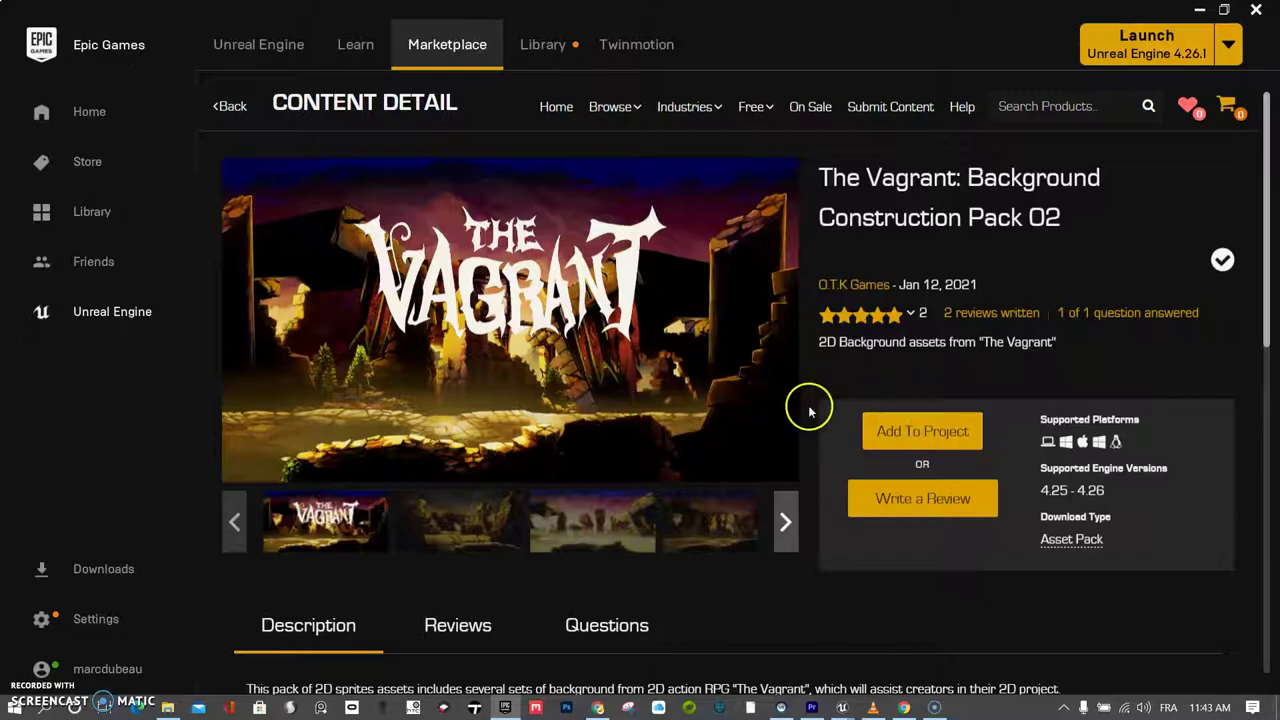
# Step: View the library of engine versions and projects, and go back to the Marketplace's Permanently Free Collection
pyautogui.click(560, 48)
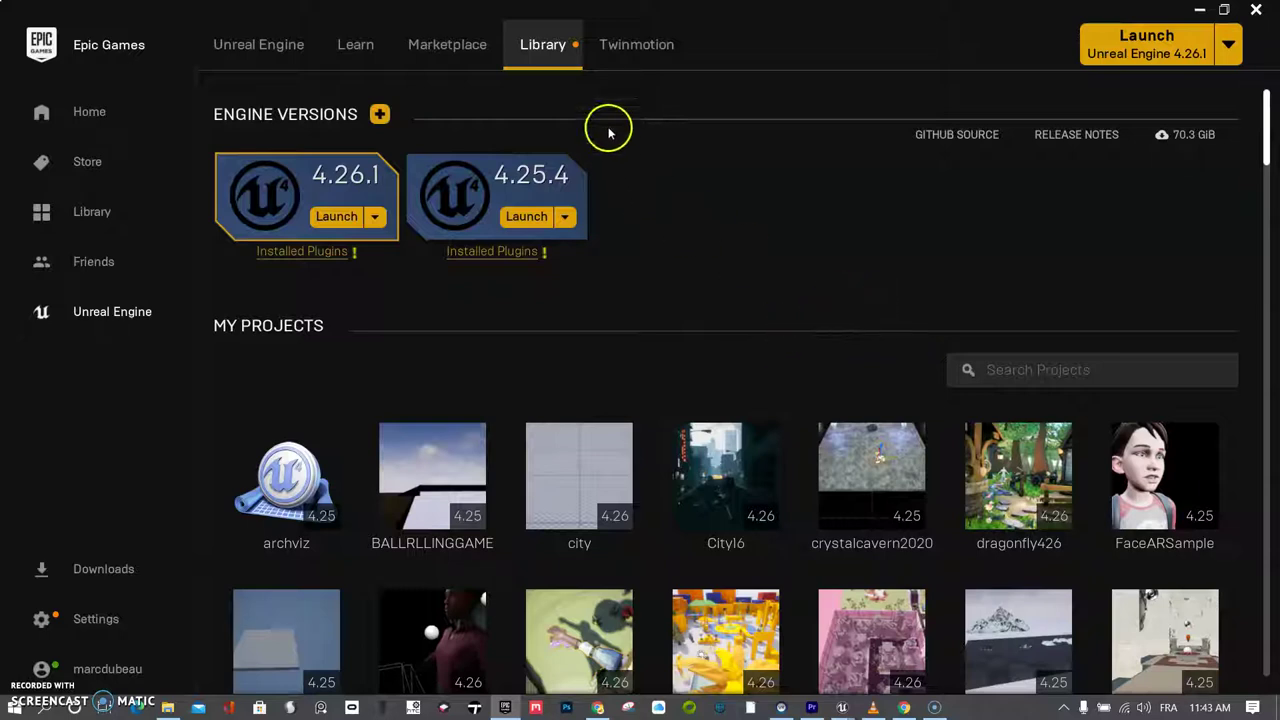
pyautogui.click(478, 52)
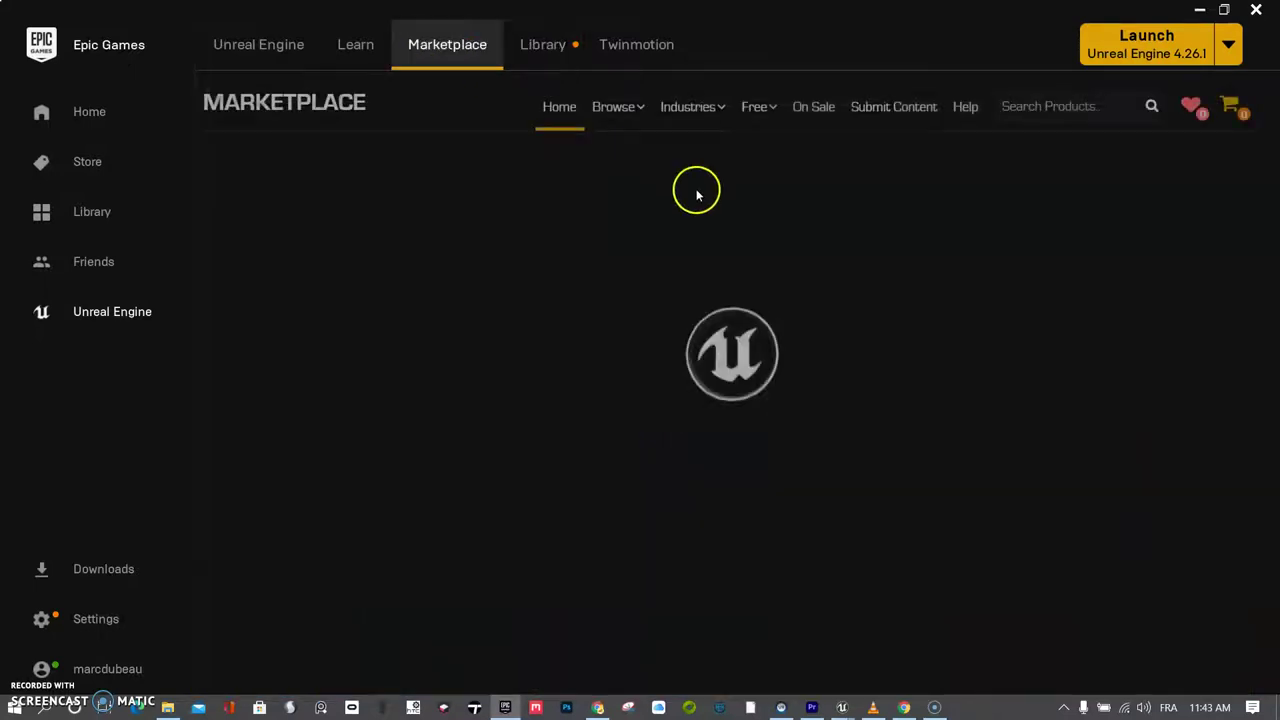
pyautogui.moveTo(762, 107)
pyautogui.click(797, 266)
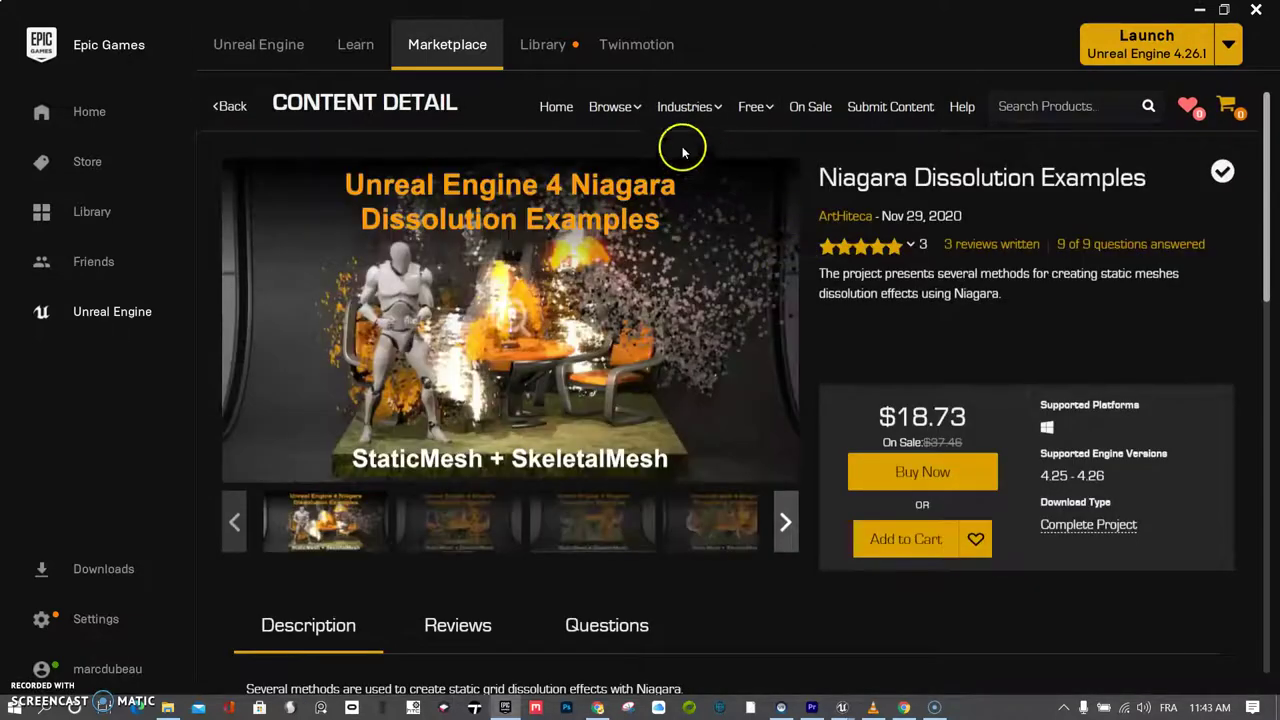
pyautogui.moveTo(764, 110)
pyautogui.click(795, 237)
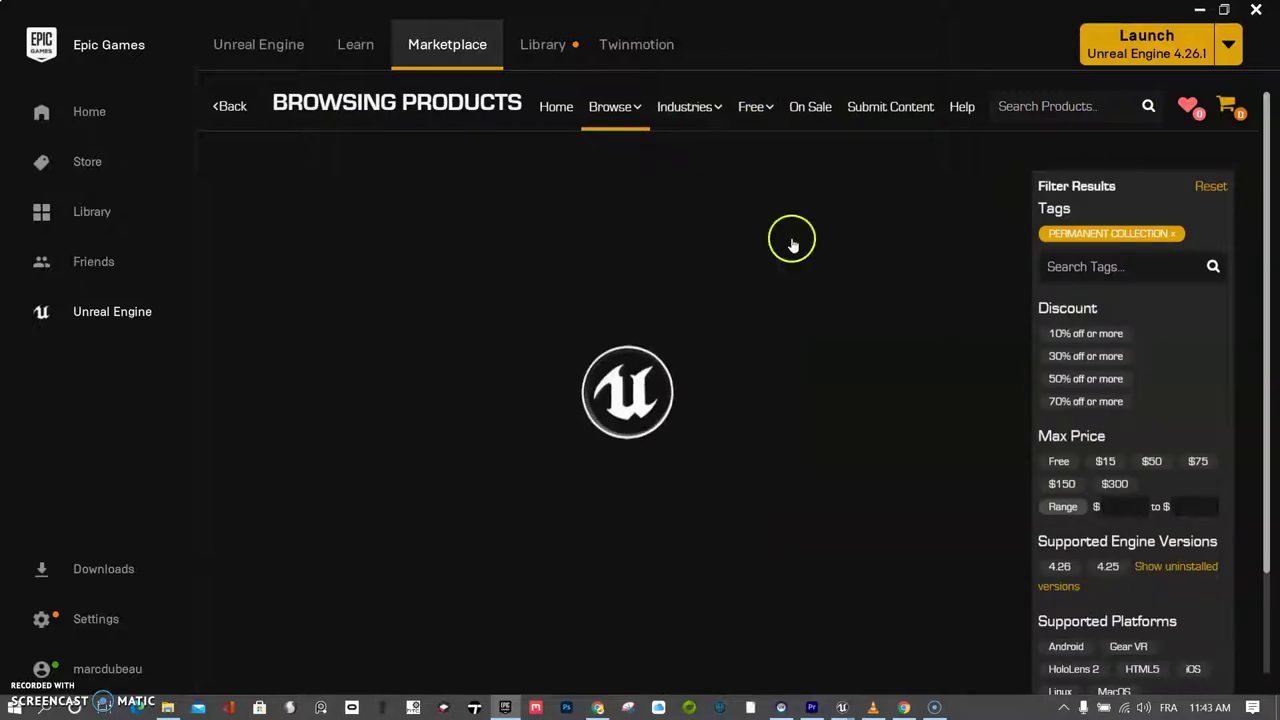
pyautogui.scroll(-3, 800, 350)
pyautogui.scroll(3, 830, 360)
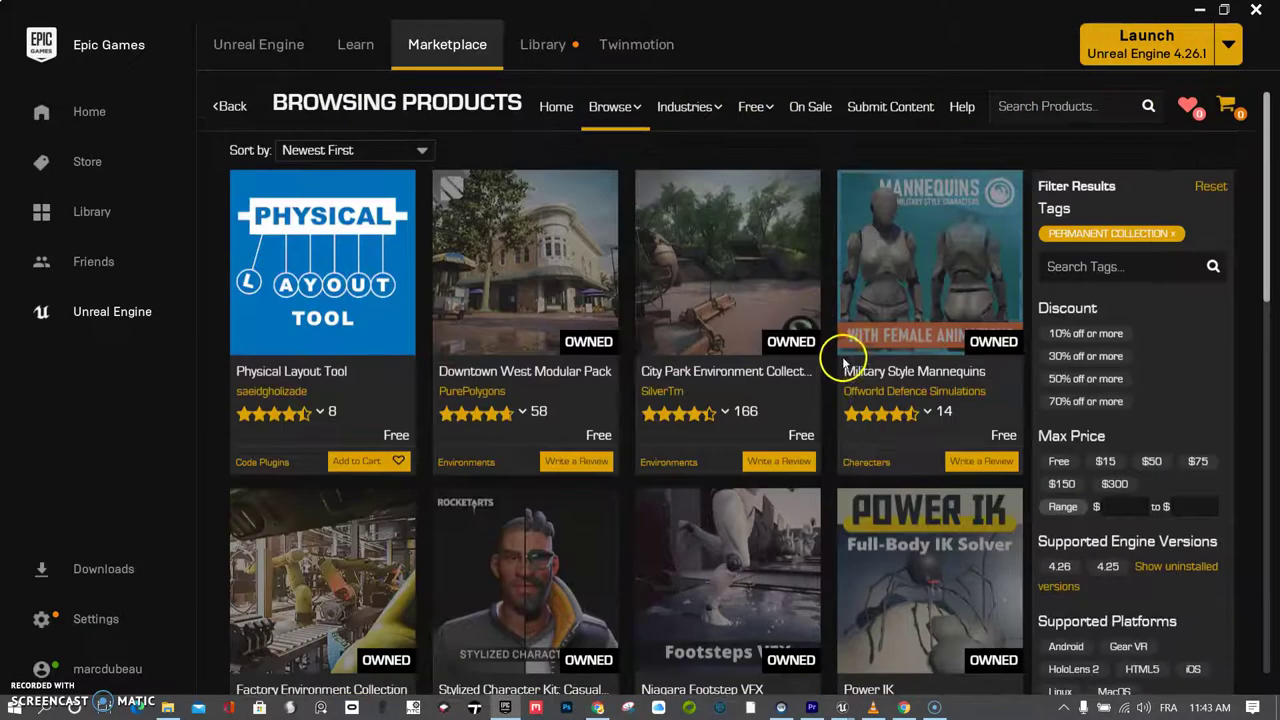
# Step: Search the product tags for "infinity" and look through the permanently free products
pyautogui.click(1082, 266)
pyautogui.write('infinity')
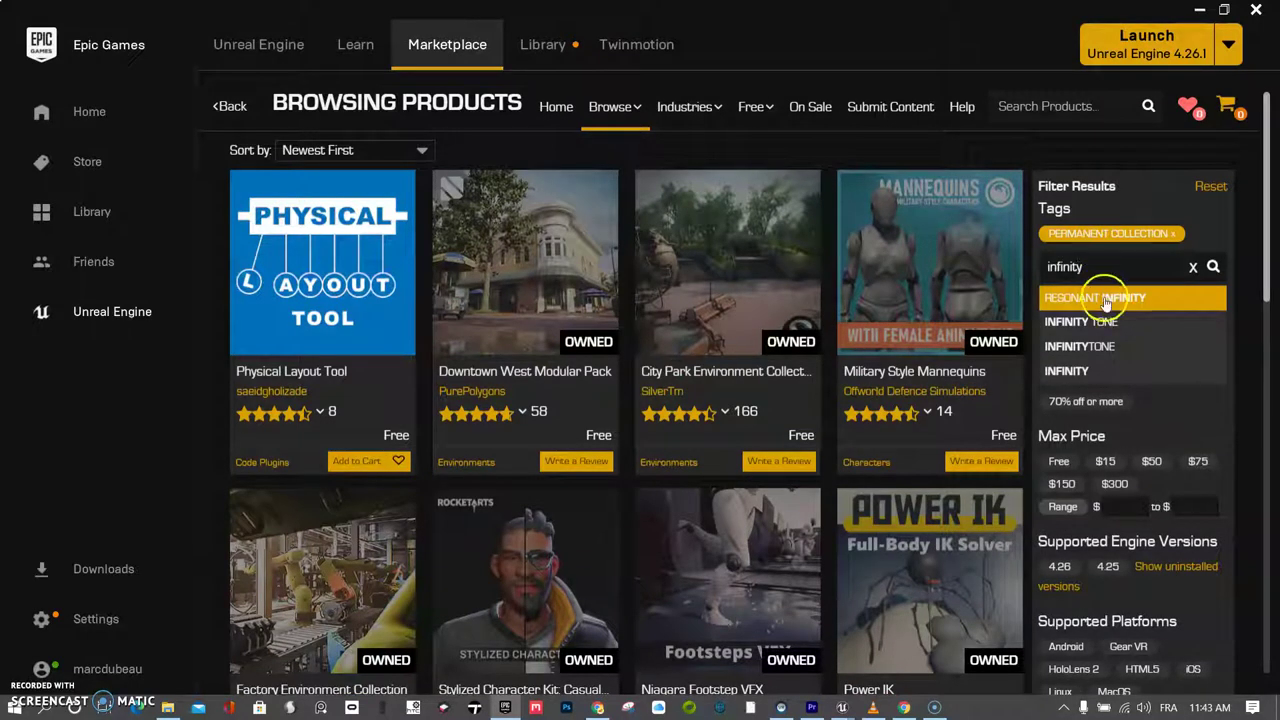
pyautogui.scroll(-1, 866, 401)
pyautogui.scroll(-15, 866, 401)
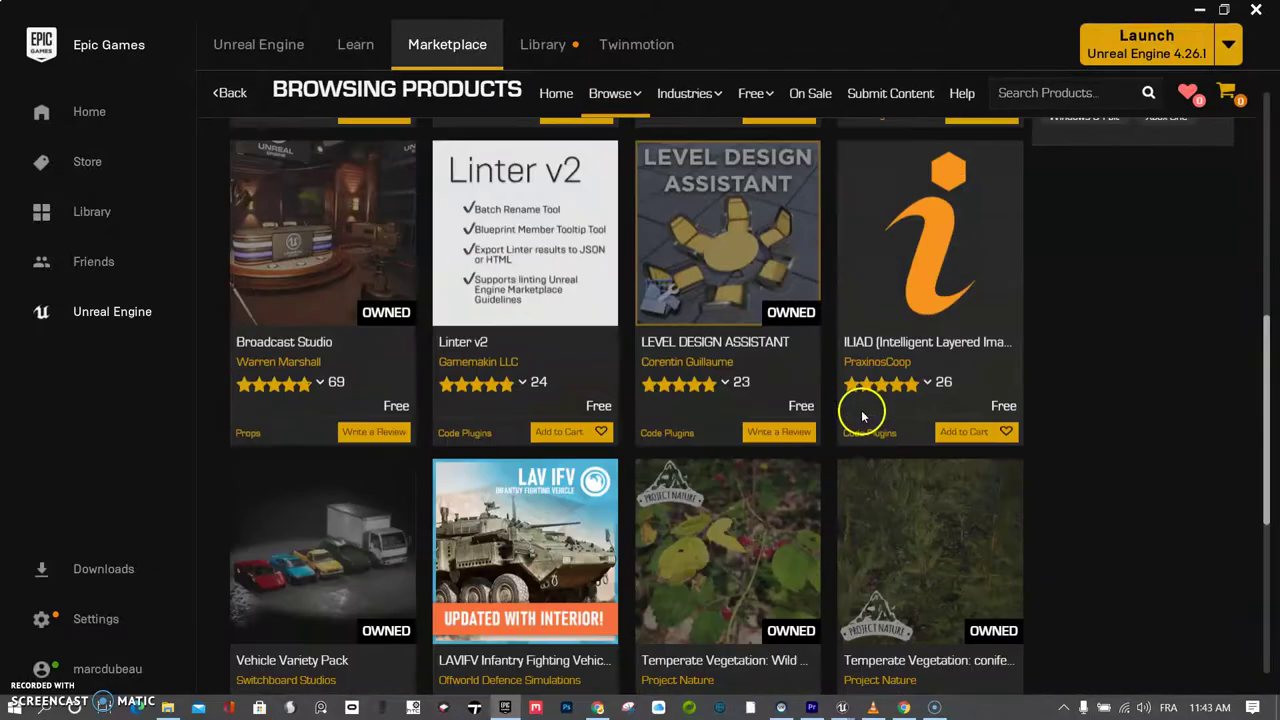
pyautogui.scroll(15, 877, 427)
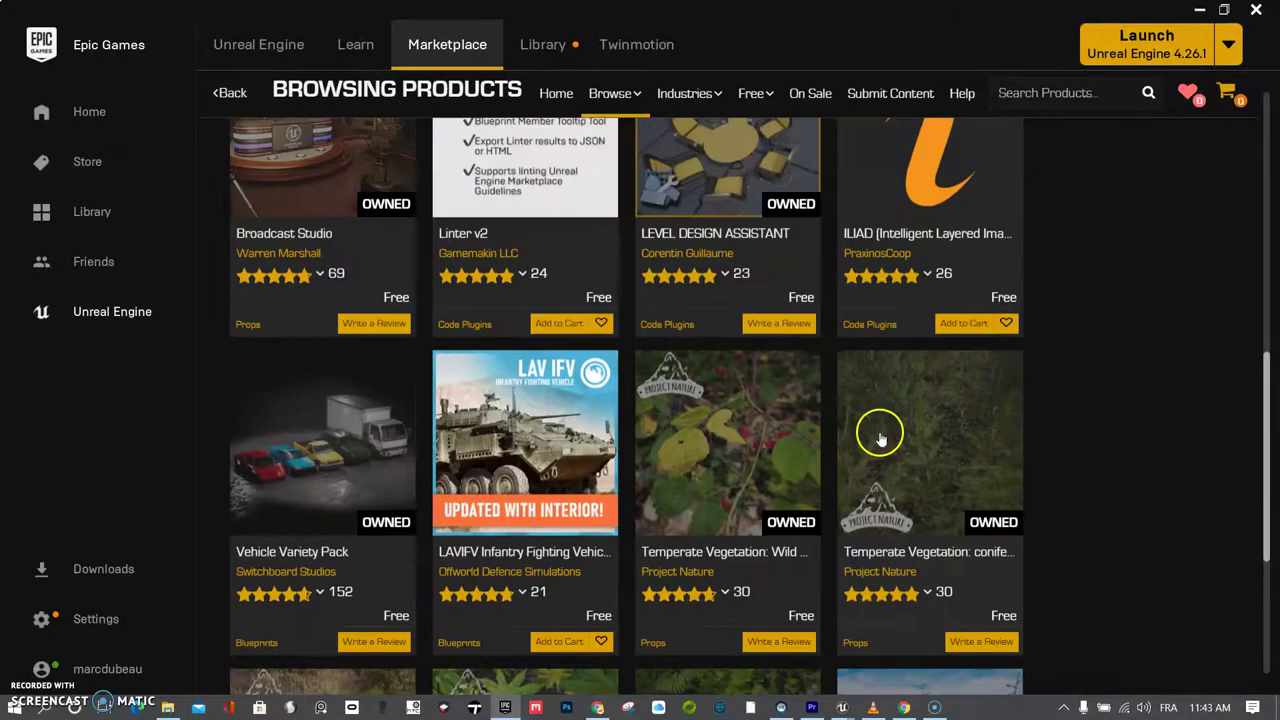
pyautogui.moveTo(737, 113)
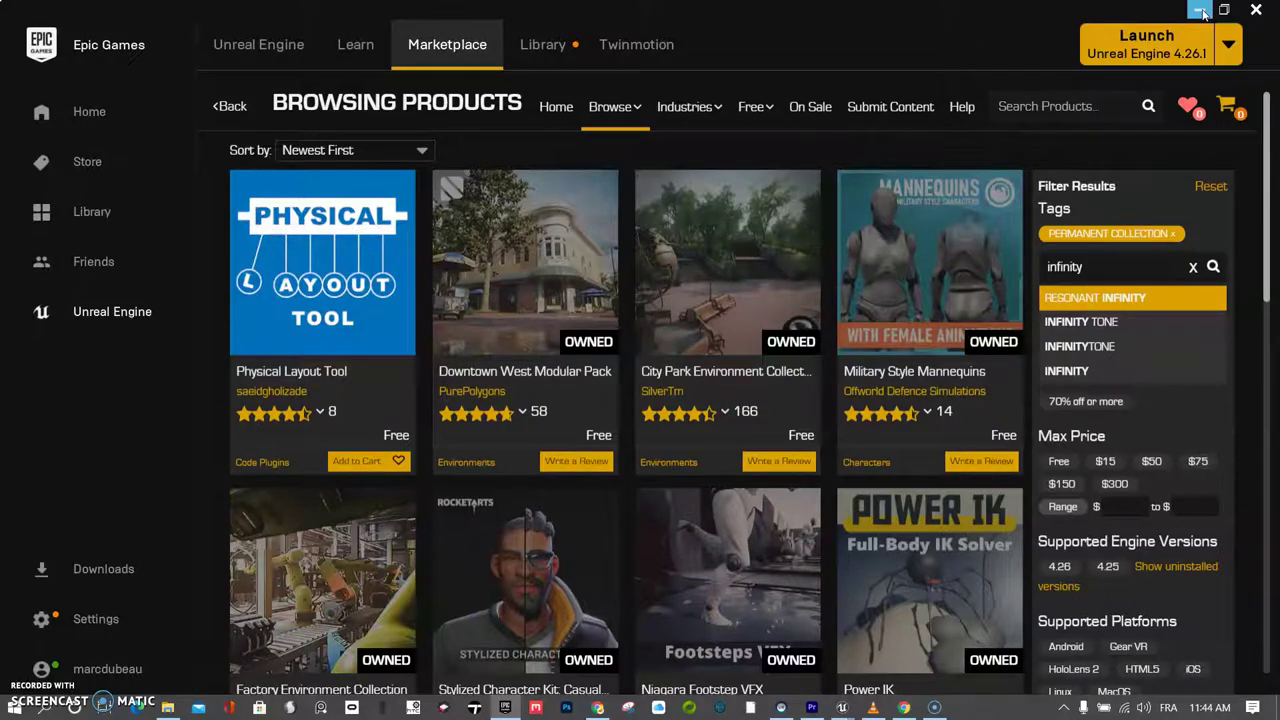
# Step: Minimize the launcher, open the POLYGON_Adventure_SyntyStudios folder in File Explorer, and preview the POLYGON_Adventure PNG image
pyautogui.click(1201, 10)
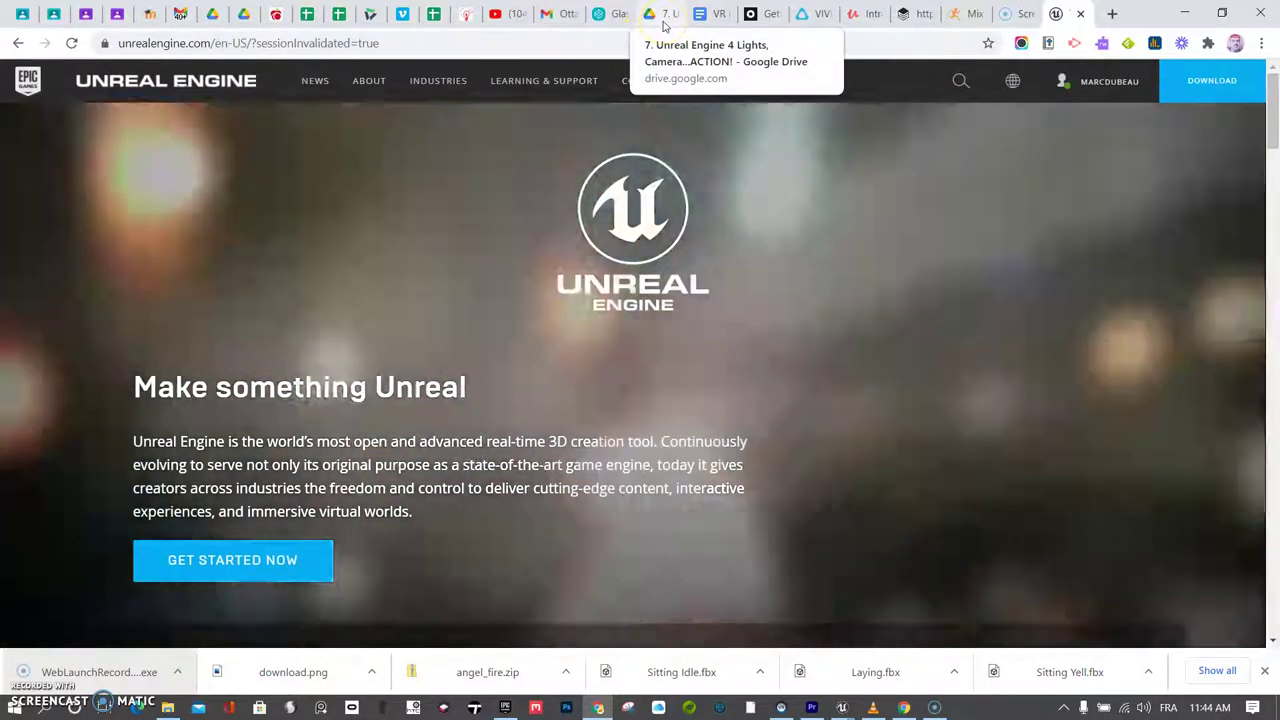
pyautogui.hotkey('alt', 'Tab')
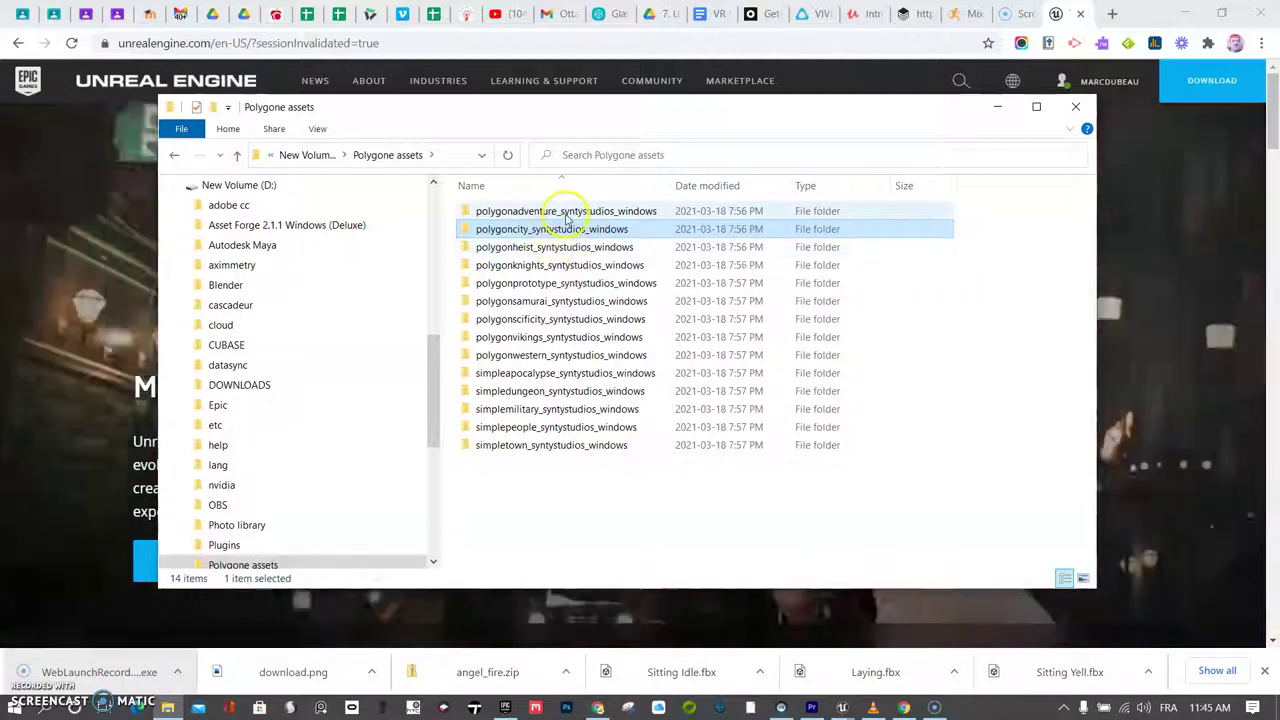
pyautogui.click(565, 212)
pyautogui.doubleClick(565, 212)
pyautogui.doubleClick(566, 212)
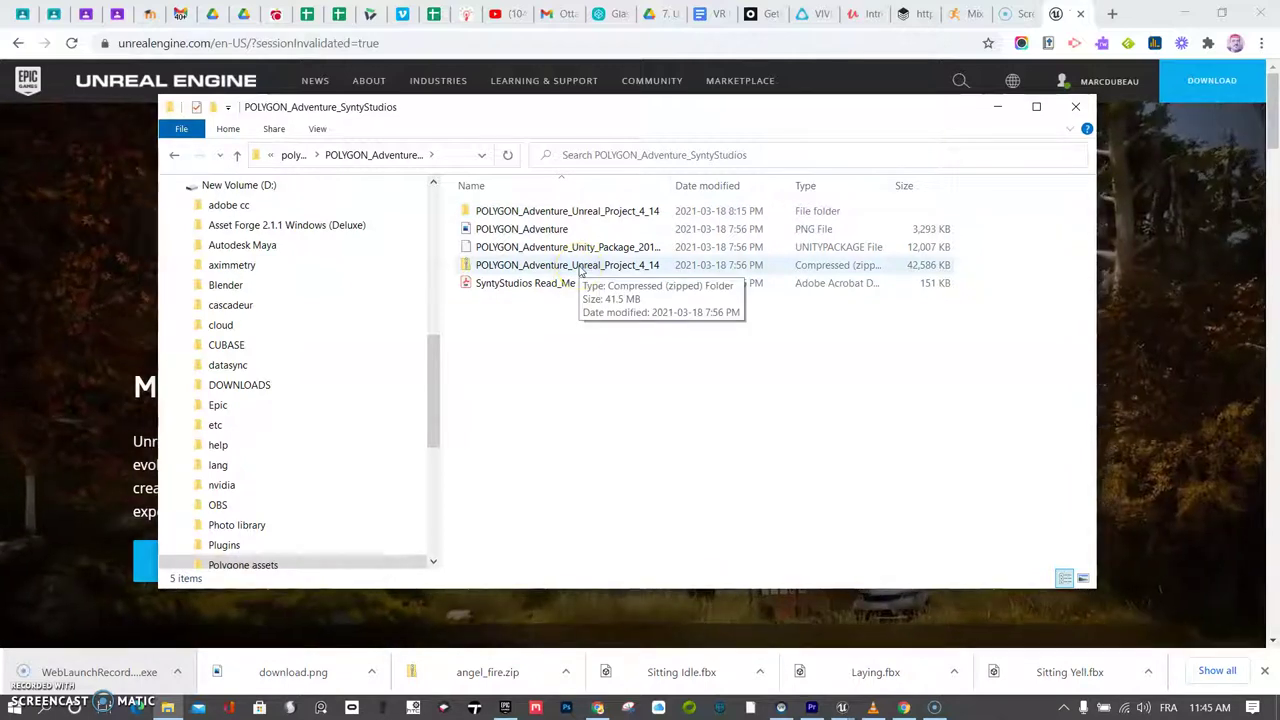
pyautogui.doubleClick(552, 229)
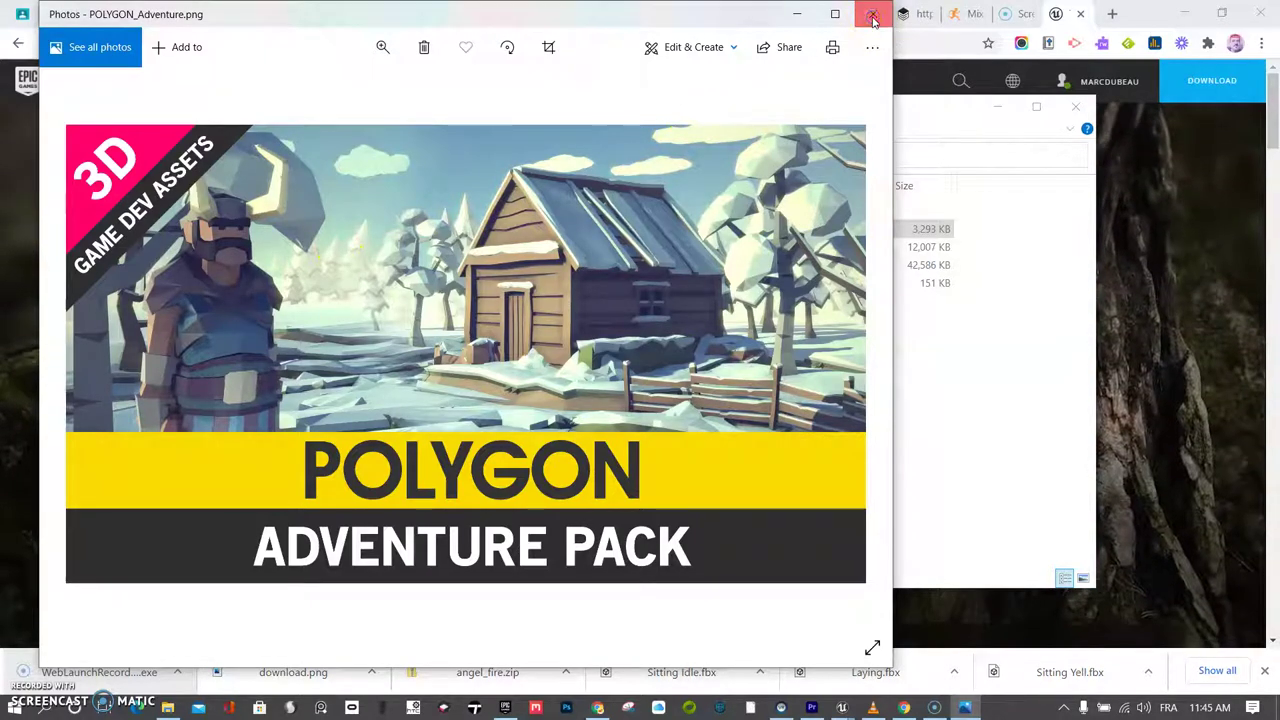
# Step: Close the POLYGON_Adventure image preview and go back to the Polygone assets folder
pyautogui.click(873, 16)
pyautogui.click(175, 156)
pyautogui.click(175, 156)
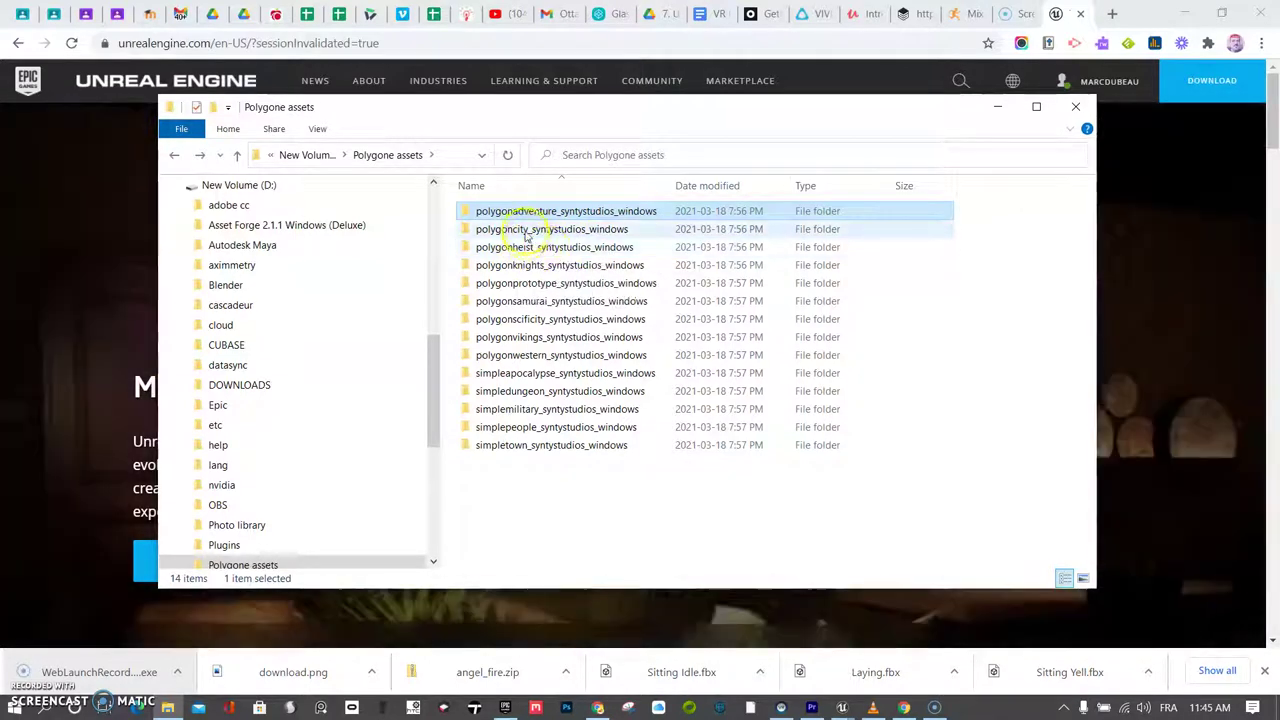
# Step: Open the POLYGON_City_SyntyStudios folder inside polygoncity_syntystudios_windows, preview the POLYGON_City PNG image and close the preview
pyautogui.doubleClick(527, 229)
pyautogui.click(564, 213)
pyautogui.doubleClick(564, 212)
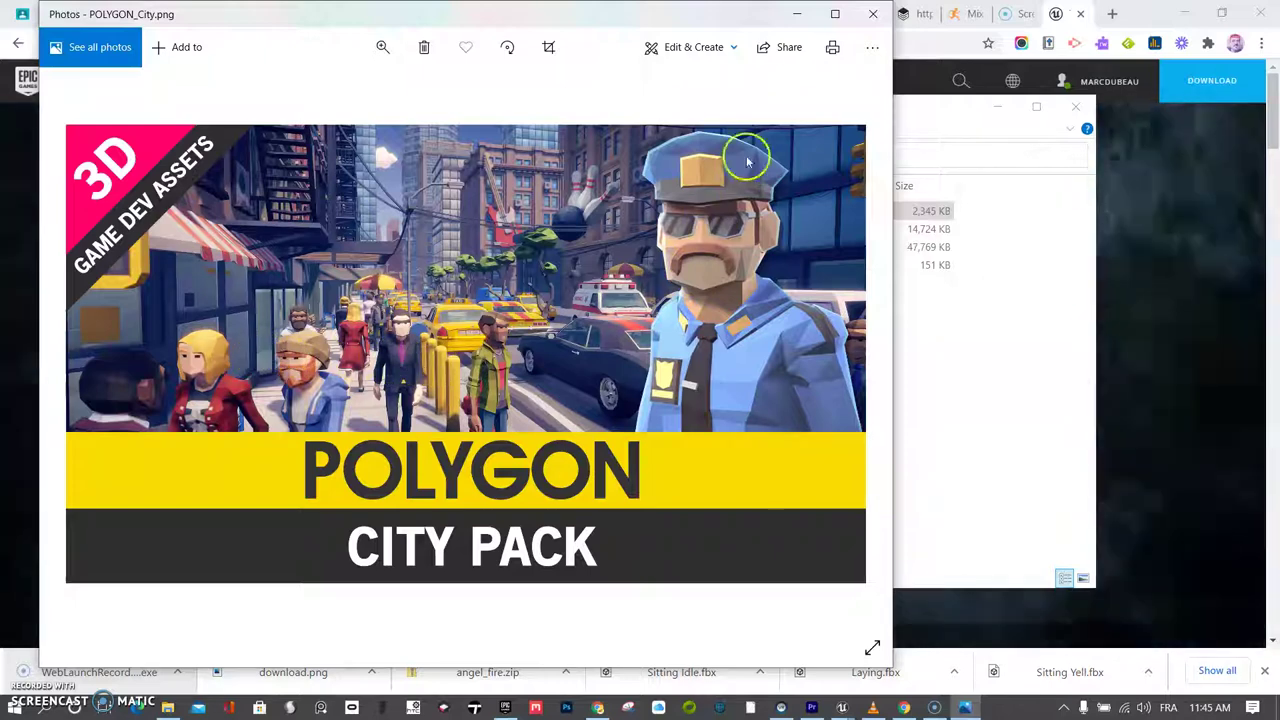
pyautogui.click(870, 14)
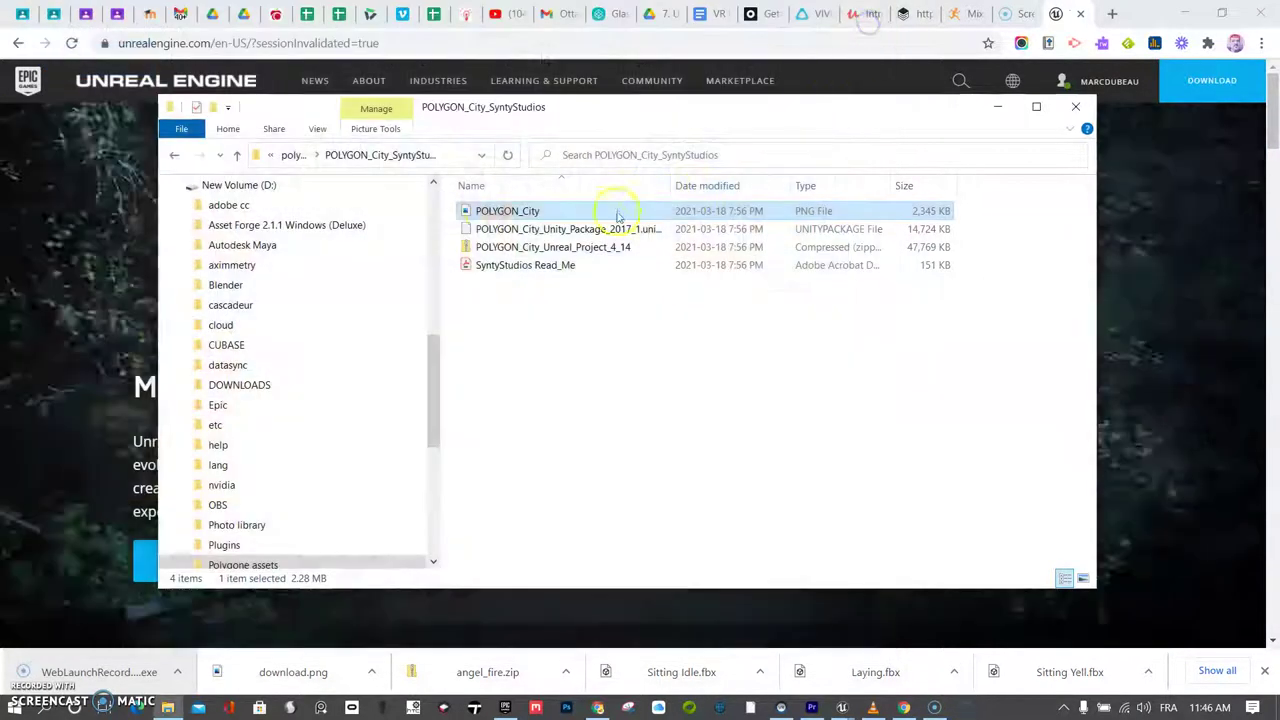
# Step: Return to the Polygone assets folder and open POLYGON_SciFiCity_SyntyStudios inside polygonscificity_syntystudios_windows
pyautogui.click(173, 155)
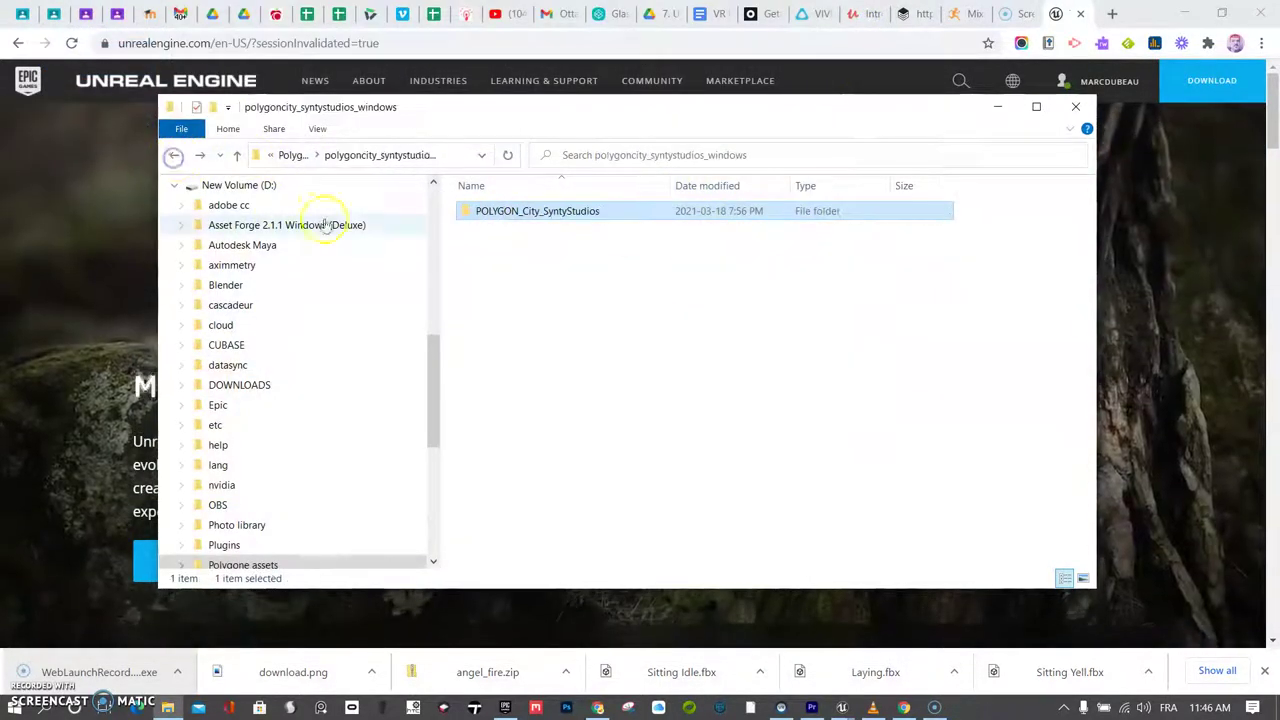
pyautogui.click(173, 155)
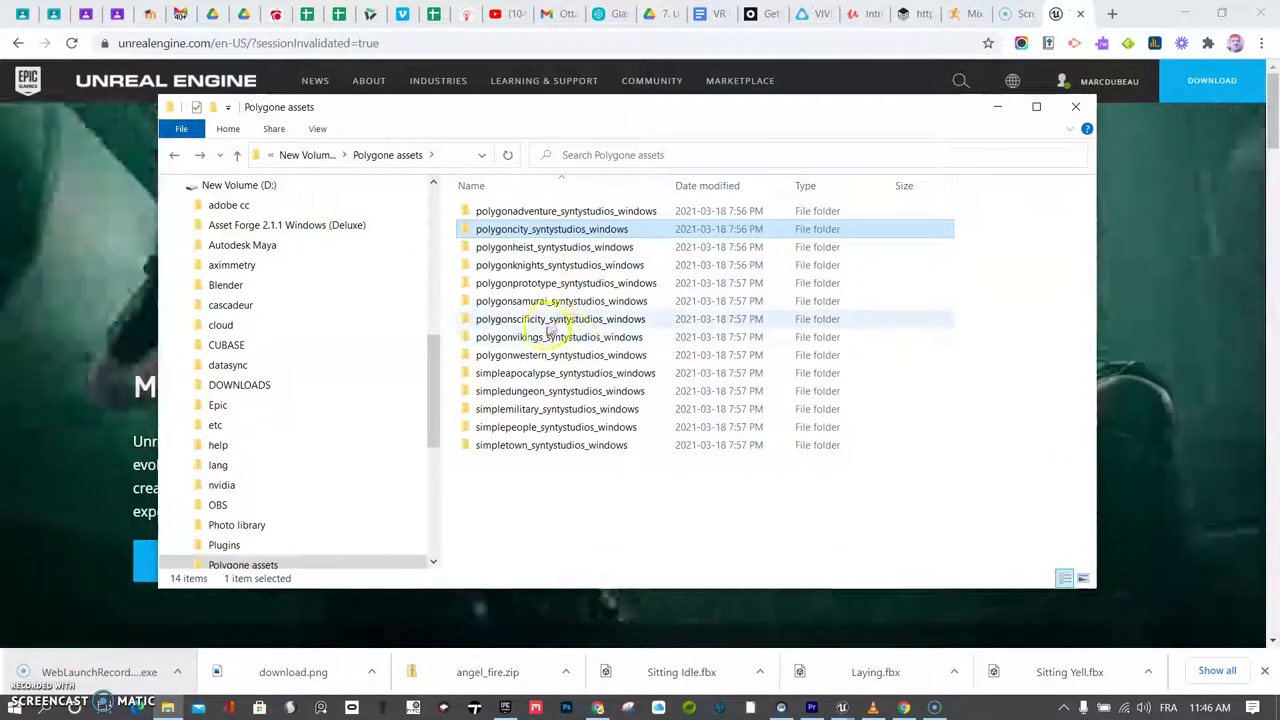
pyautogui.doubleClick(552, 320)
pyautogui.doubleClick(560, 214)
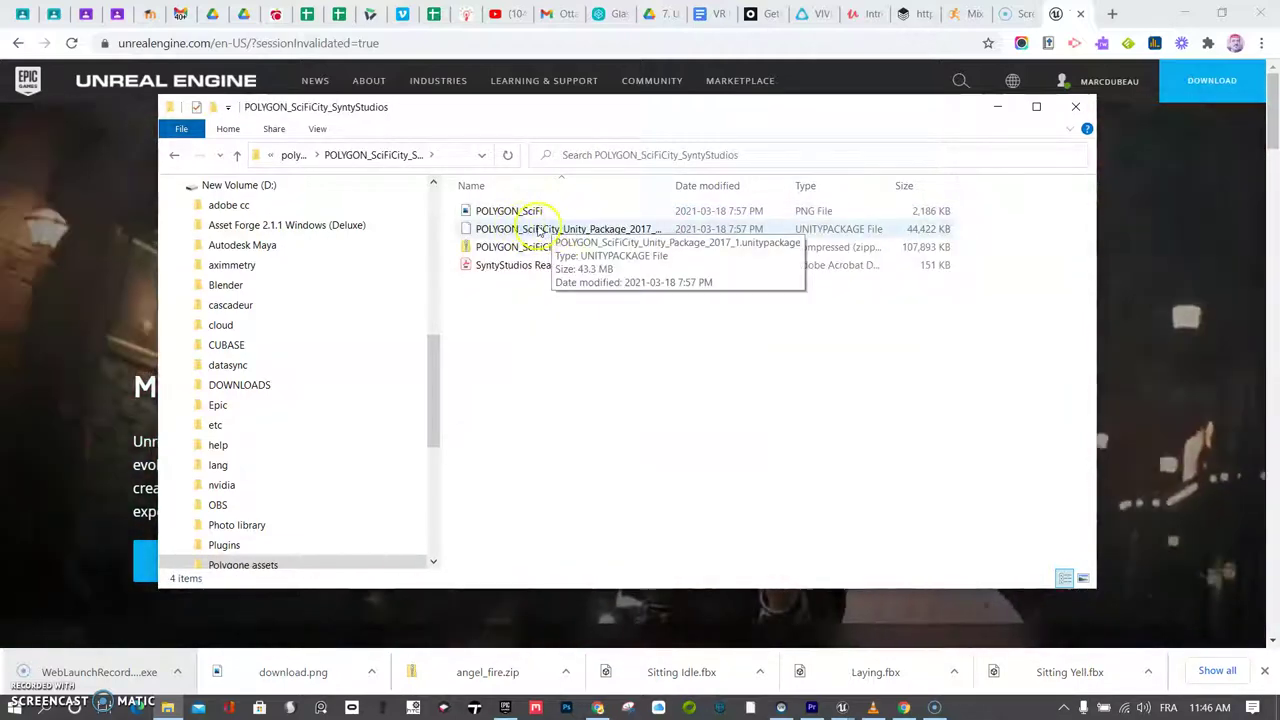